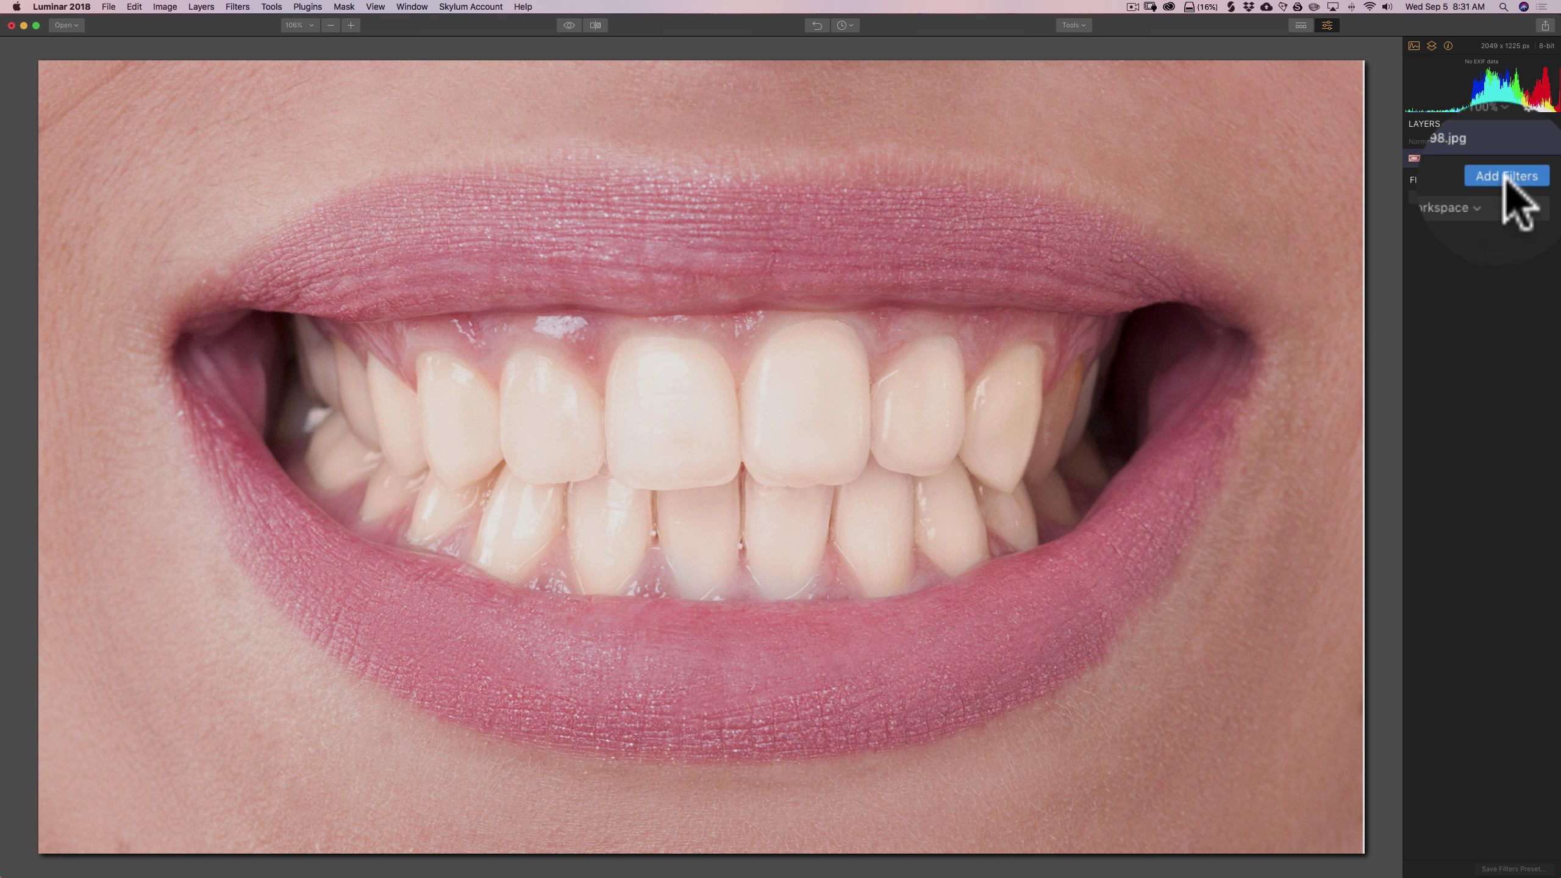
# Step: Add the HSL filter from the Professional section of the Filters Catalog
pyautogui.click(1509, 178)
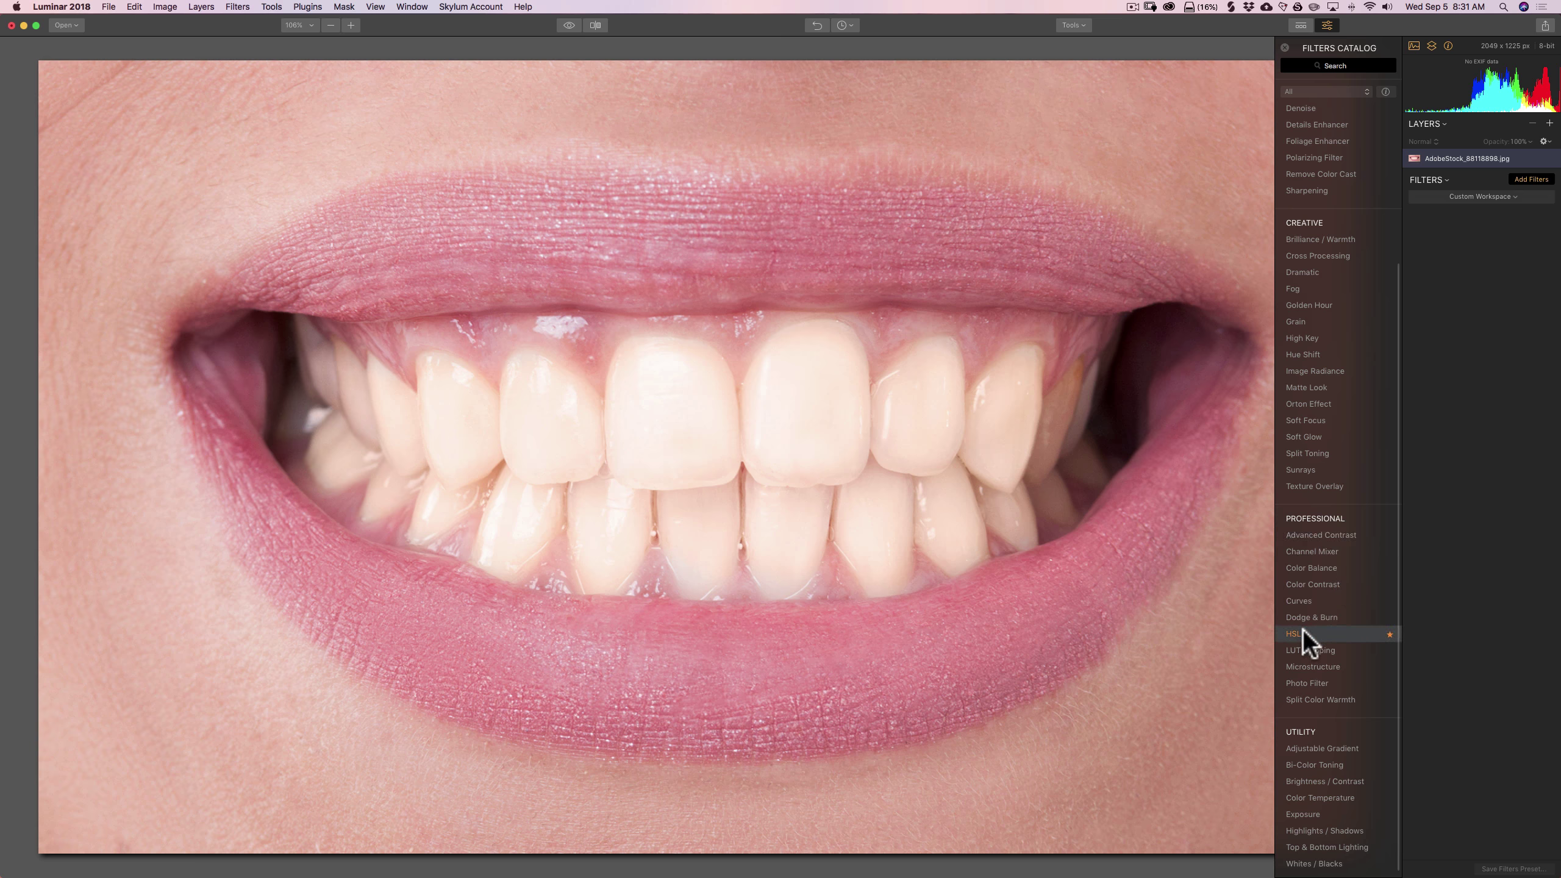
pyautogui.click(1301, 634)
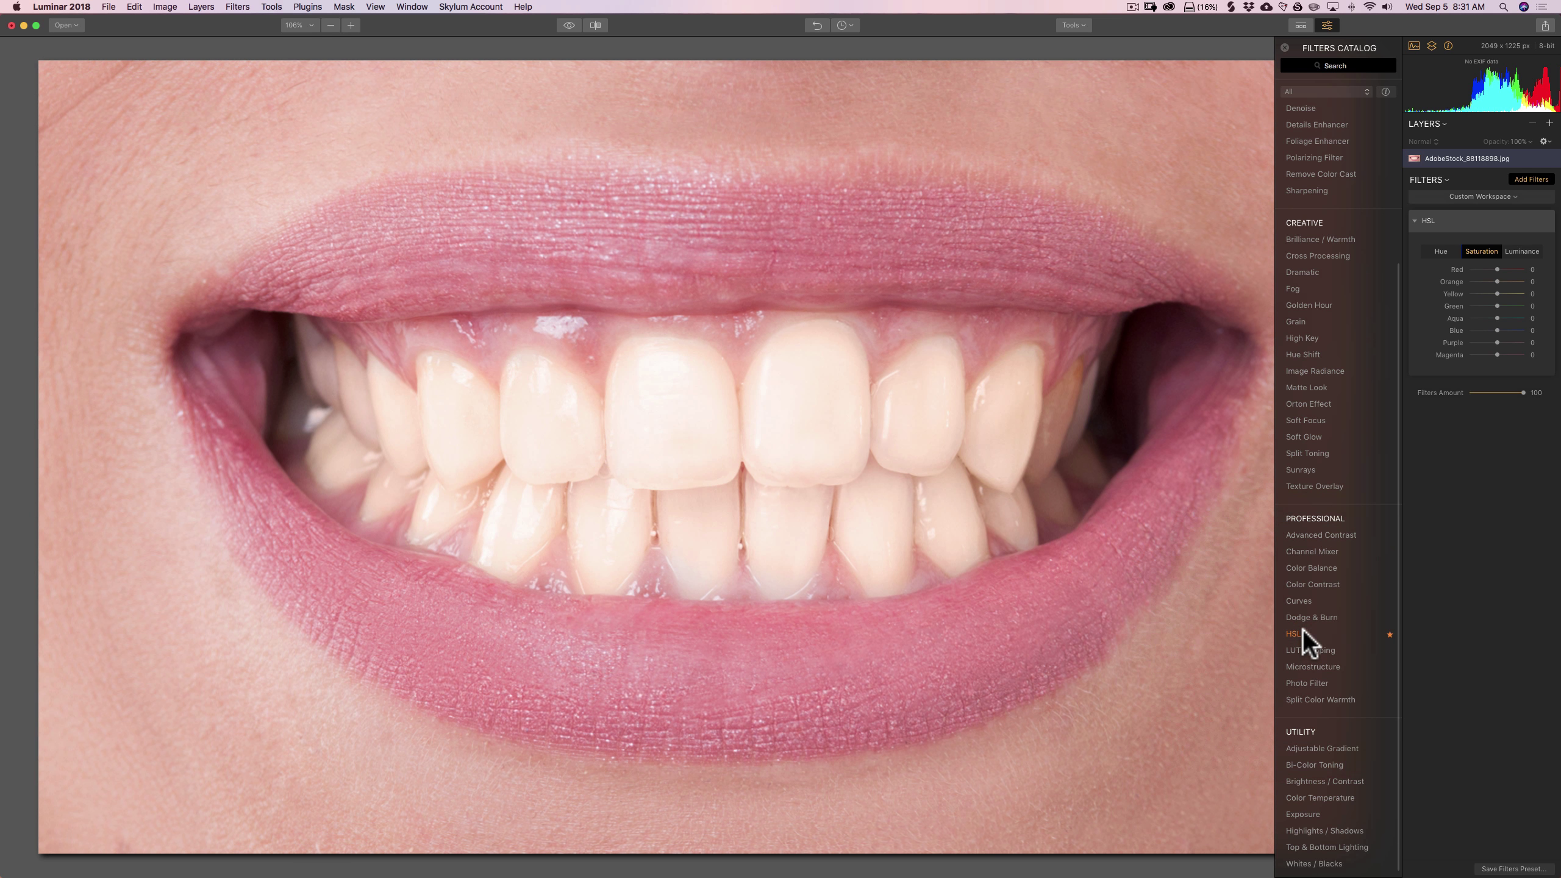
# Step: Set HSL saturation to Yellow -100 and Orange -81 to whiten the teeth
pyautogui.click(1285, 46)
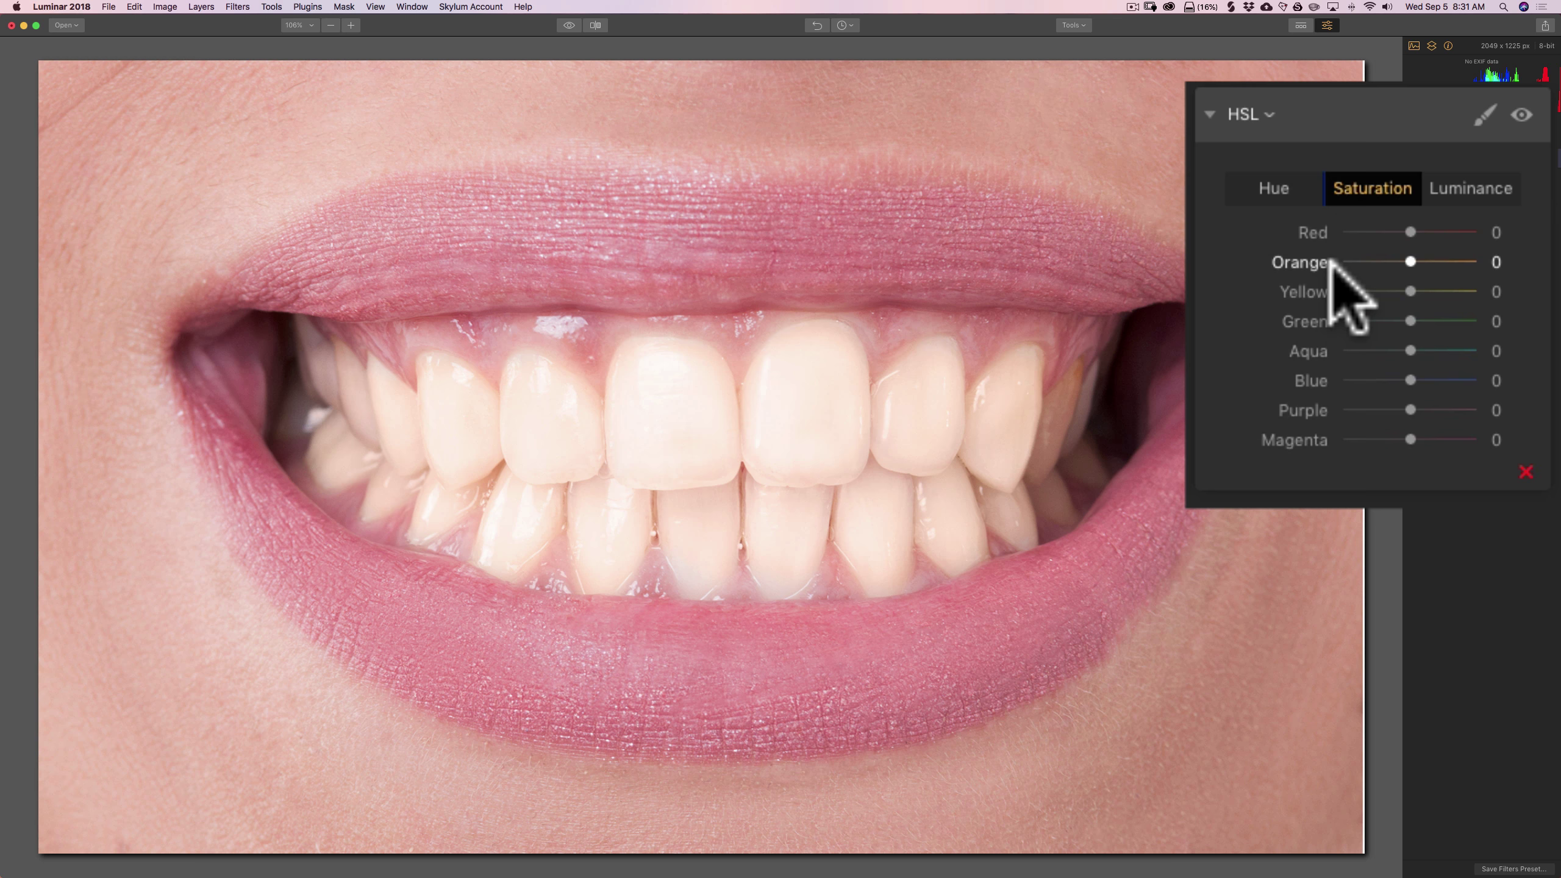
pyautogui.click(1411, 292)
pyautogui.moveTo(1411, 292); pyautogui.dragTo(1331, 284)
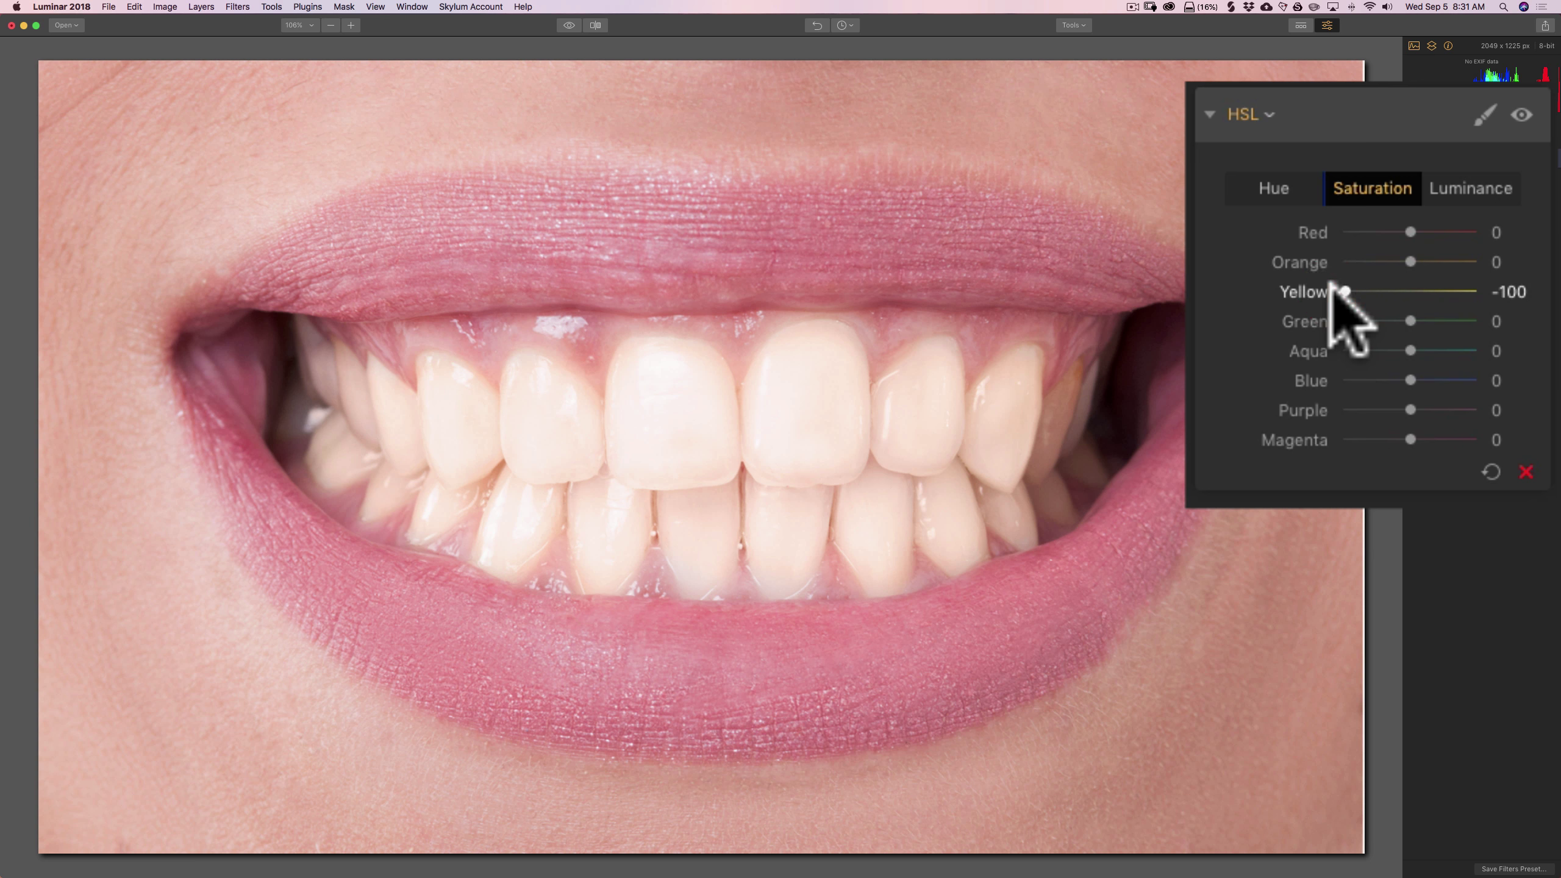
pyautogui.click(1335, 292)
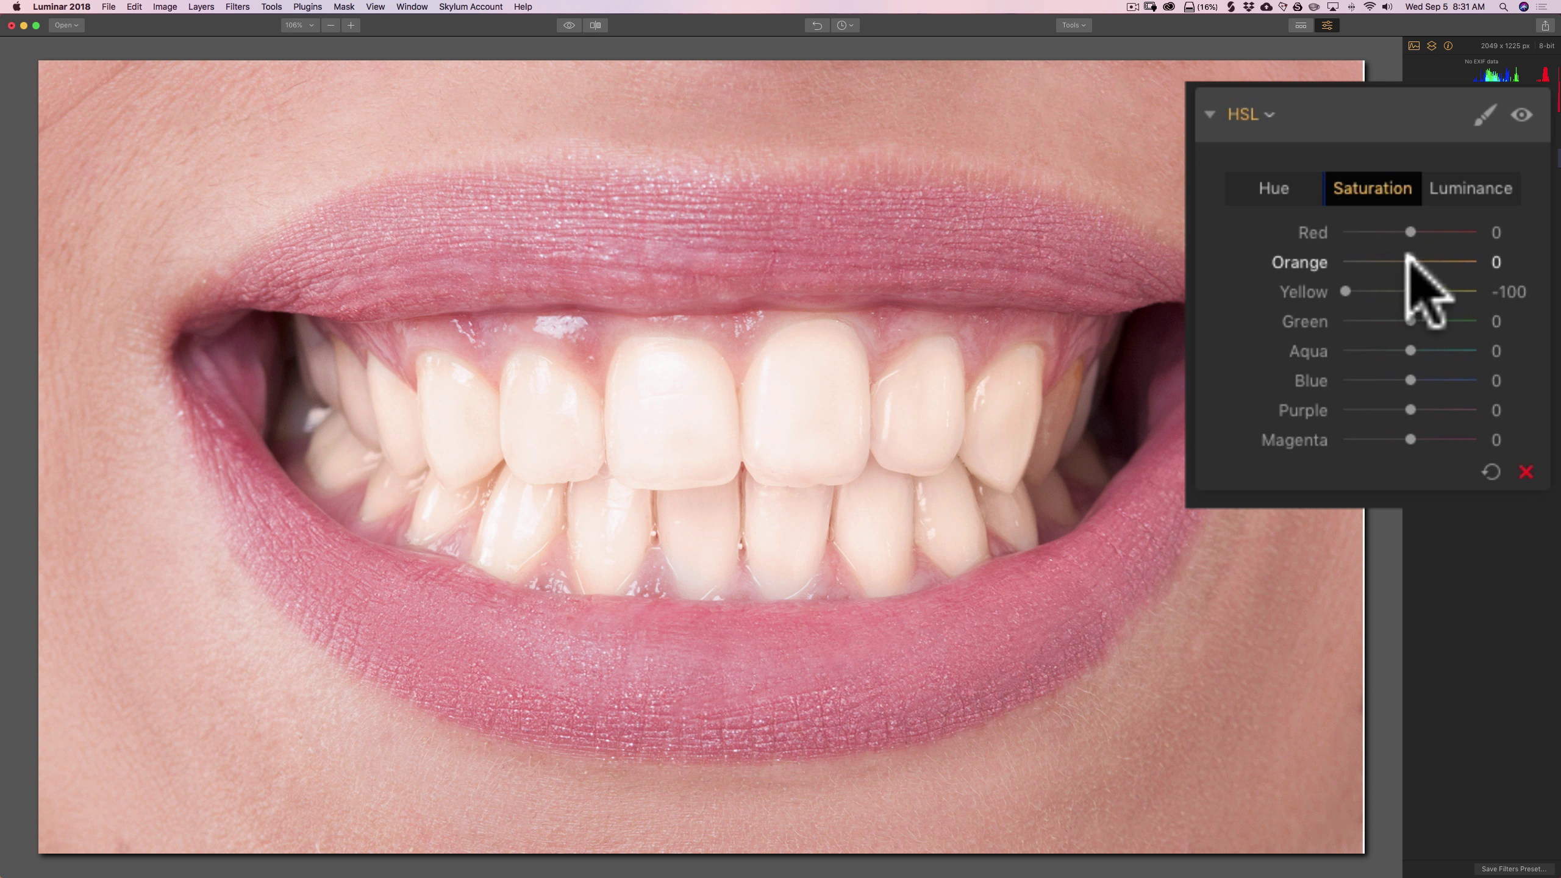
pyautogui.moveTo(1410, 262); pyautogui.dragTo(1347, 265)
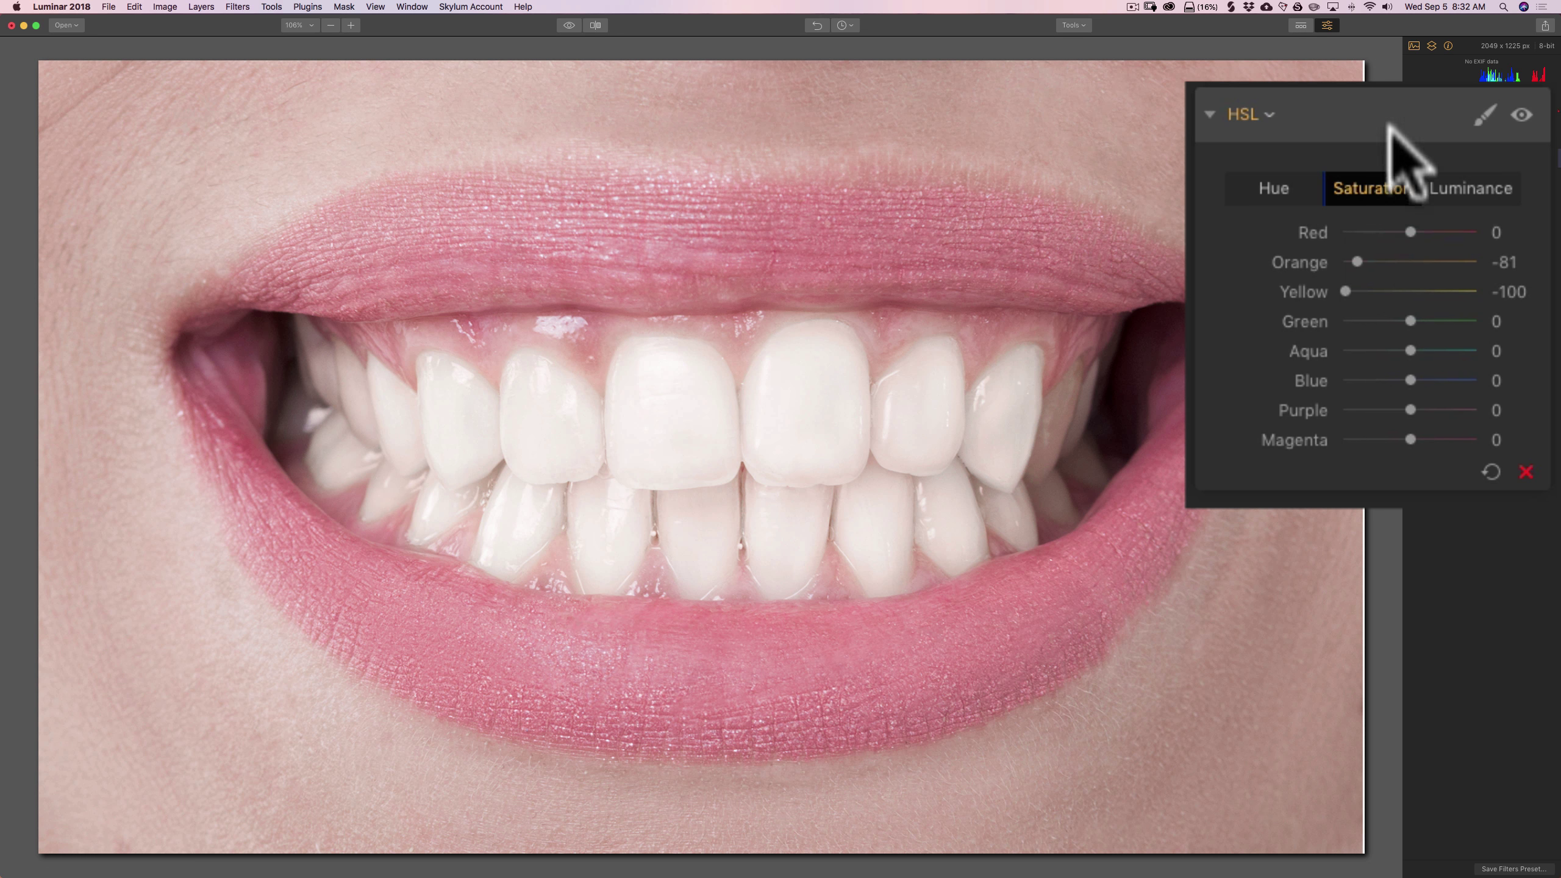
# Step: Switch the HSL filter's masking to Brush so the mask can be hand-painted
pyautogui.click(1486, 117)
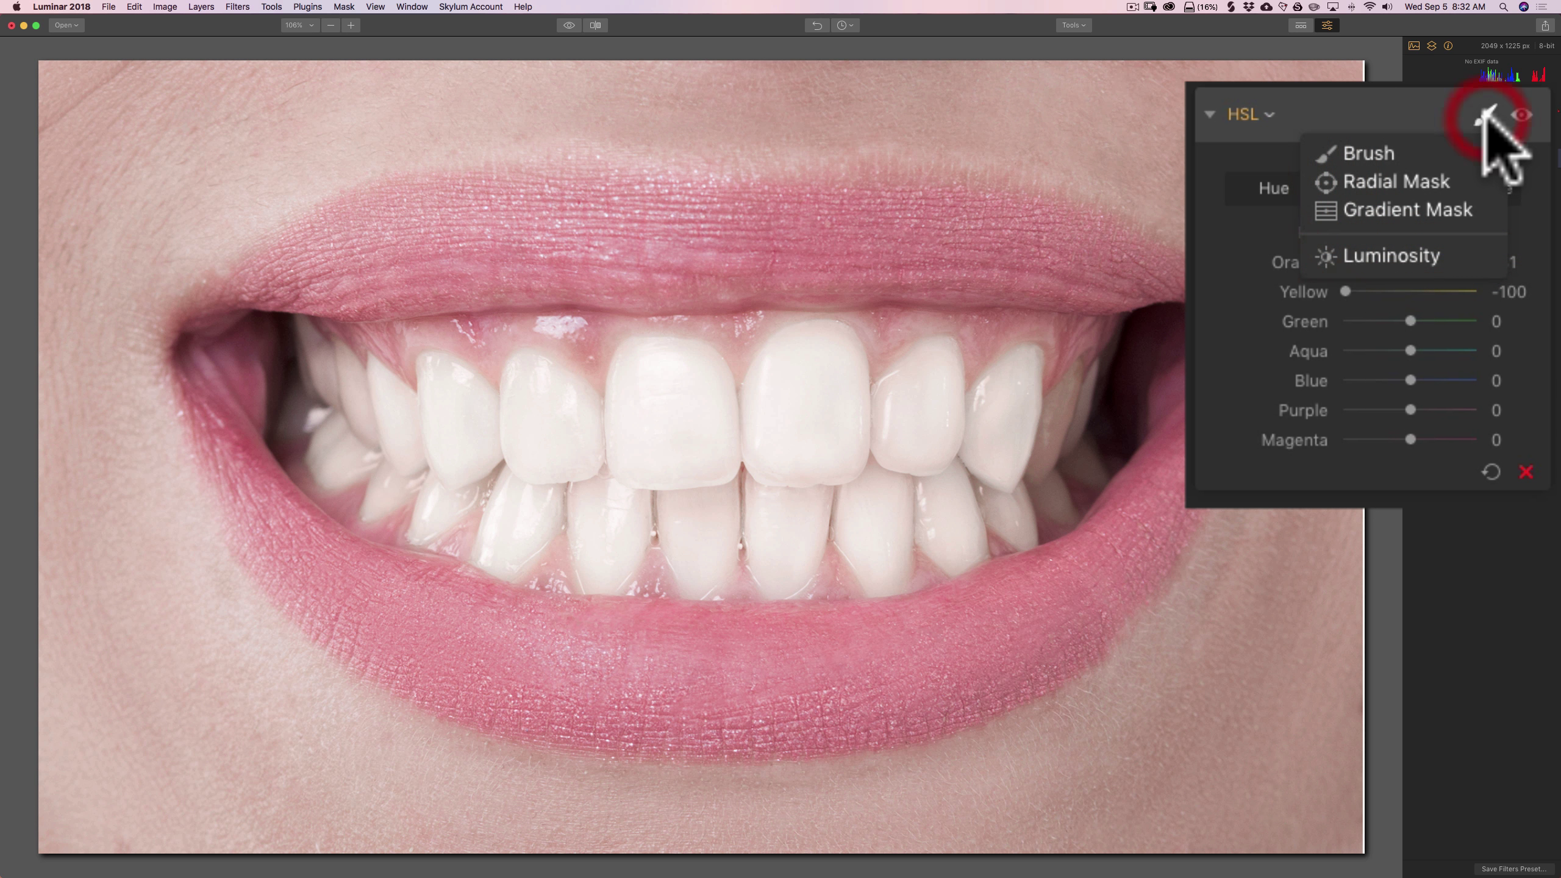
pyautogui.click(1377, 153)
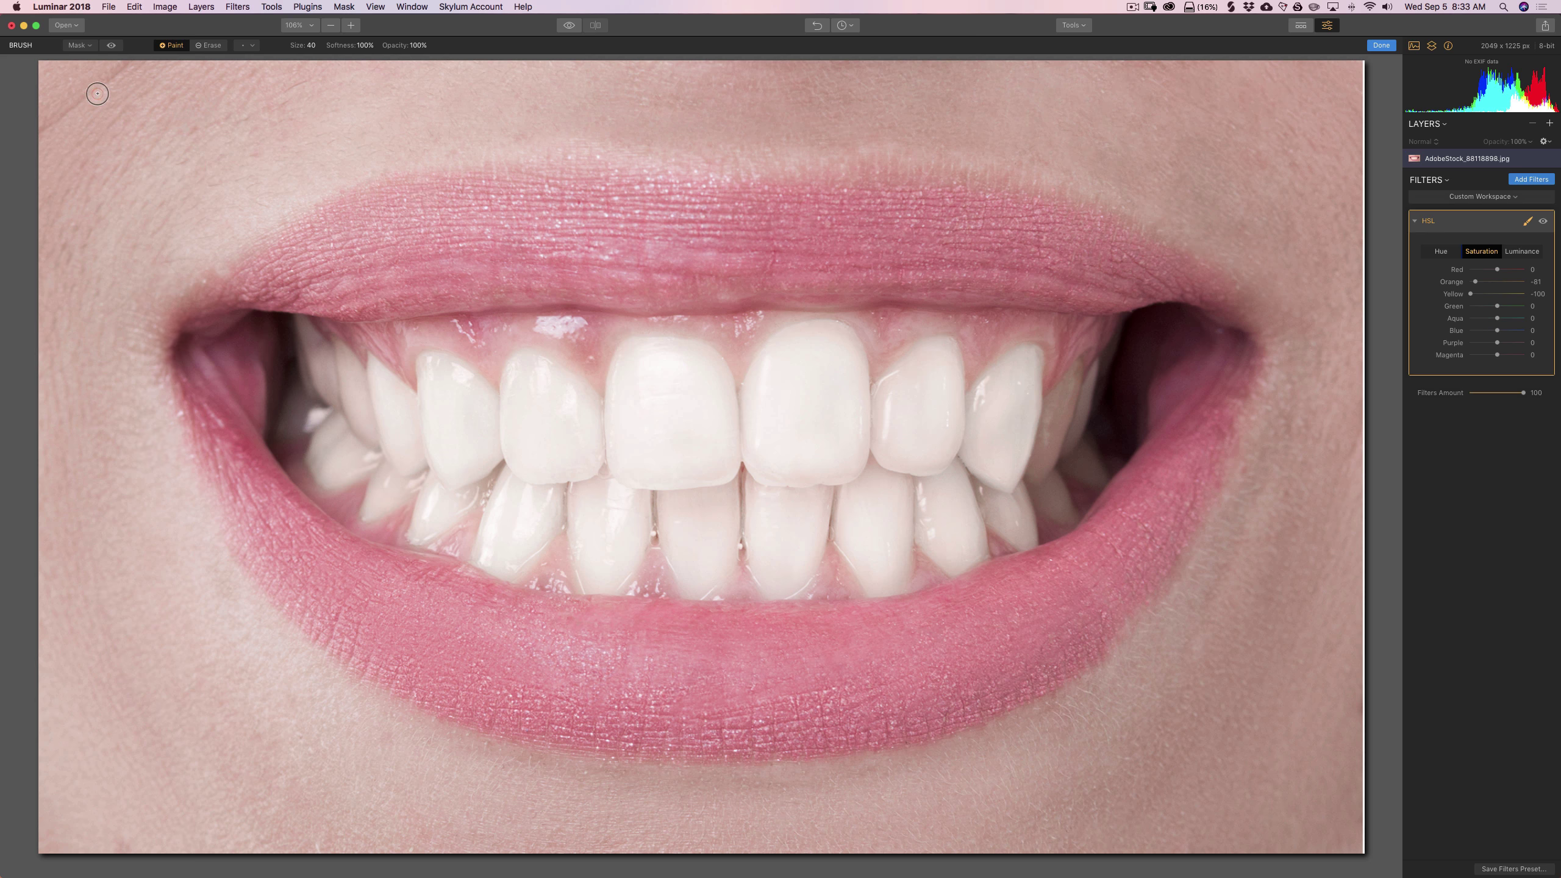
# Step: Invert the HSL mask and set the brush to 49% softness and size 100
pyautogui.click(86, 47)
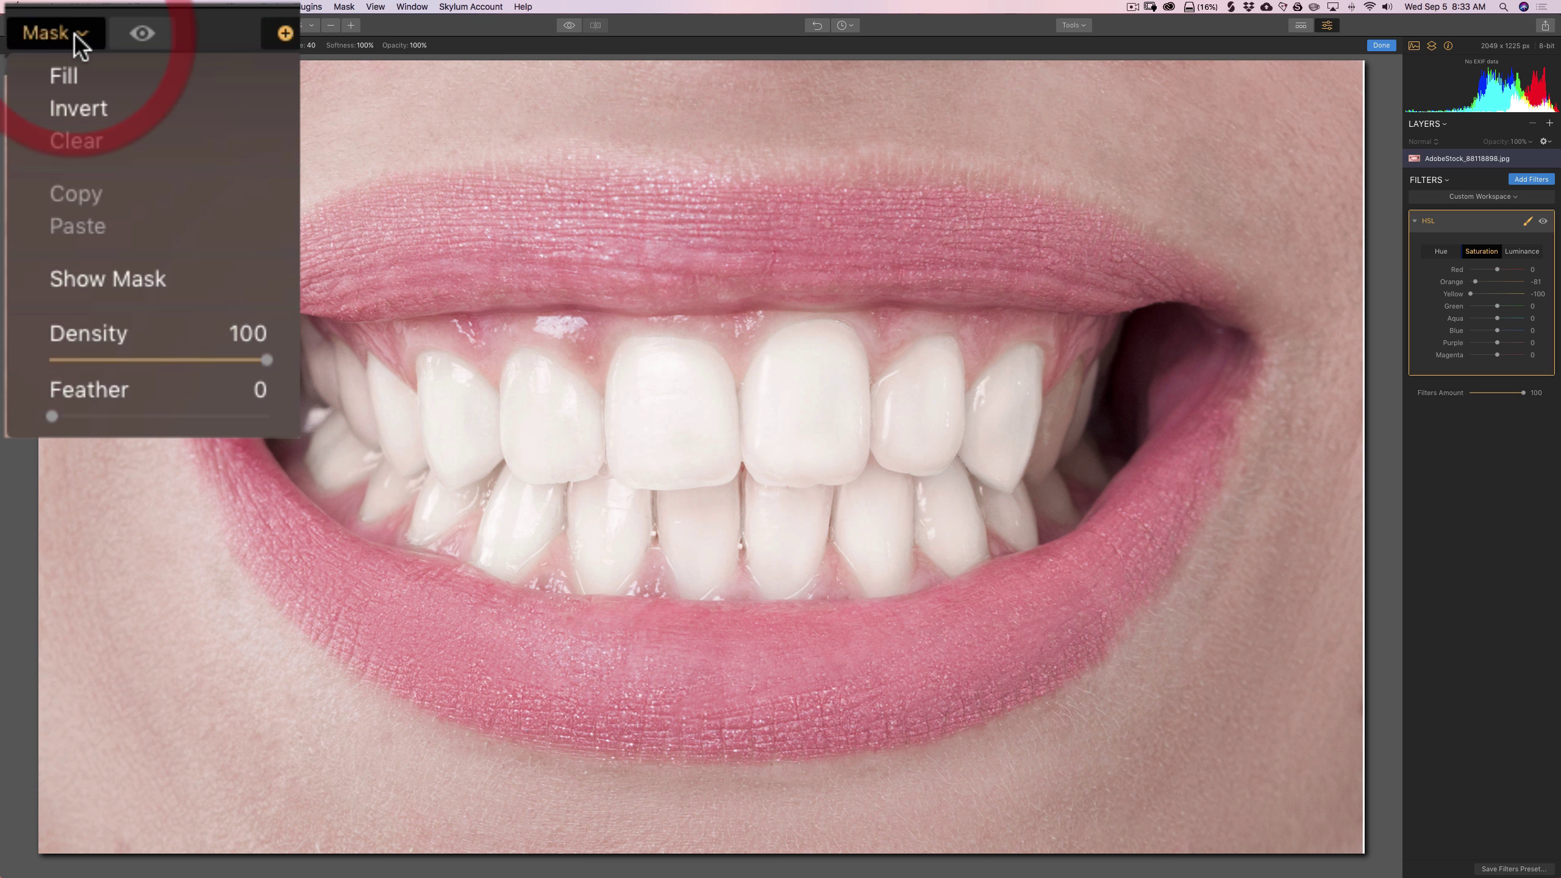
pyautogui.click(117, 108)
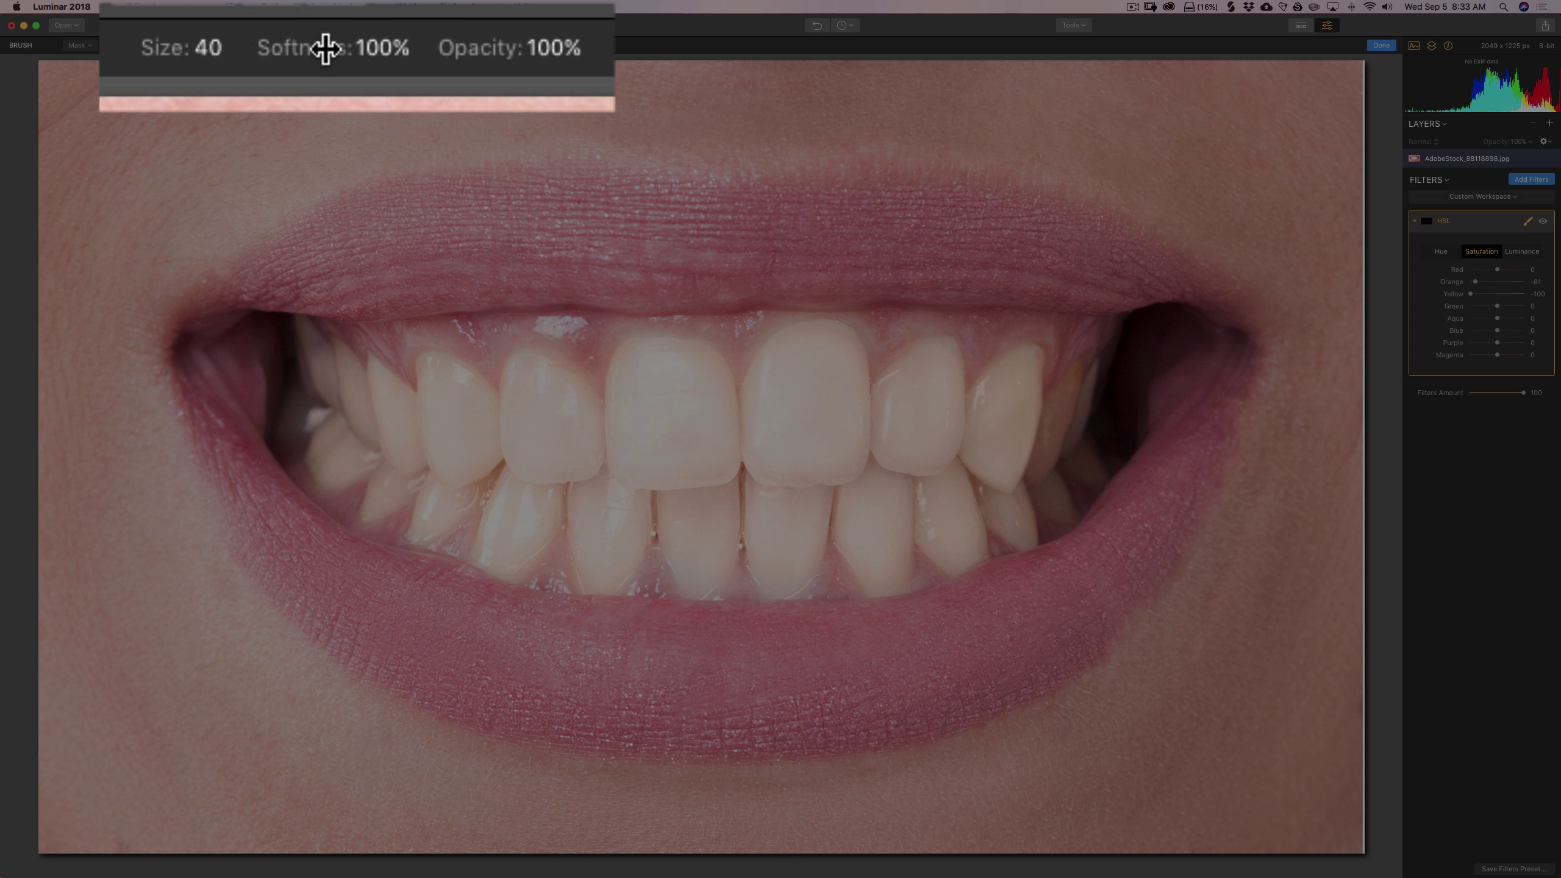
pyautogui.moveTo(324, 49); pyautogui.dragTo(218, 42)
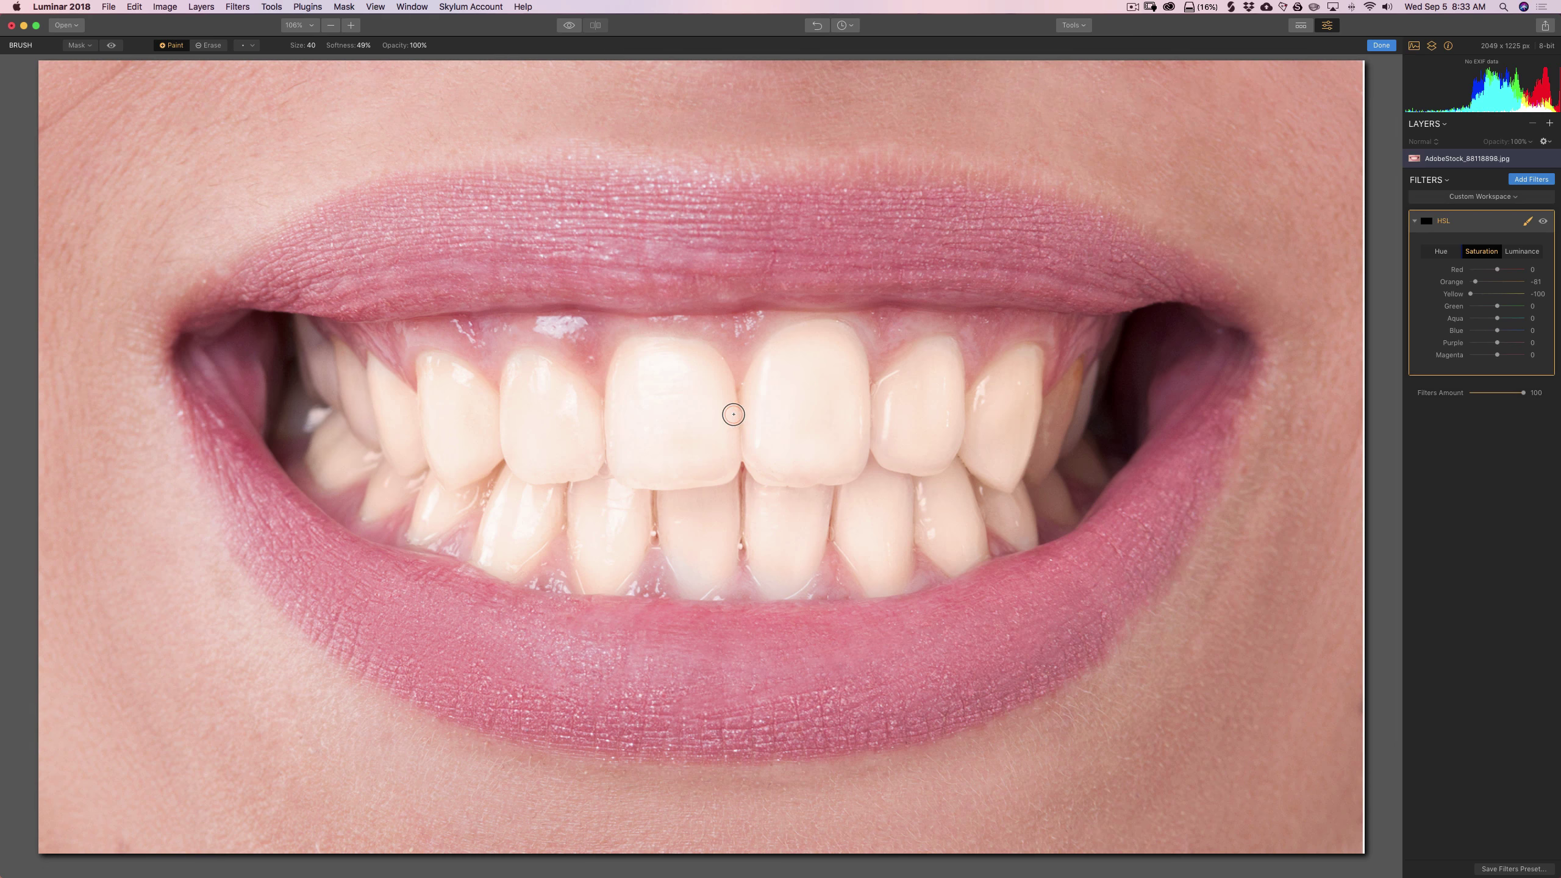
pyautogui.press(']')
pyautogui.press(']')
pyautogui.press(']')
pyautogui.press(']')
pyautogui.press(']')
pyautogui.press(']')
# Step: Paint the whitening mask across the upper teeth, including the upper right ones
pyautogui.moveTo(915, 412)
pyautogui.mouseDown()
pyautogui.moveTo(950, 453)
pyautogui.moveTo(897, 458)
pyautogui.moveTo(876, 425)
pyautogui.moveTo(928, 399)
pyautogui.moveTo(926, 375)
pyautogui.moveTo(863, 436)
pyautogui.moveTo(811, 395)
pyautogui.moveTo(822, 353)
pyautogui.moveTo(805, 498)
pyautogui.moveTo(579, 437)
pyautogui.moveTo(685, 428)
pyautogui.moveTo(673, 396)
pyautogui.moveTo(673, 433)
pyautogui.moveTo(552, 444)
pyautogui.moveTo(453, 407)
pyautogui.moveTo(448, 426)
pyautogui.moveTo(415, 417)
pyautogui.moveTo(391, 441)
pyautogui.moveTo(349, 401)
pyautogui.moveTo(355, 434)
pyautogui.moveTo(495, 496)
pyautogui.moveTo(451, 488)
pyautogui.moveTo(923, 505)
pyautogui.moveTo(775, 500)
pyautogui.moveTo(984, 453)
pyautogui.moveTo(911, 468)
pyautogui.moveTo(847, 454)
pyautogui.moveTo(869, 447)
pyautogui.moveTo(989, 448)
pyautogui.moveTo(1054, 422)
pyautogui.moveTo(1004, 488)
pyautogui.moveTo(1045, 473)
pyautogui.moveTo(1070, 435)
pyautogui.moveTo(1067, 420)
pyautogui.moveTo(1045, 443)
pyautogui.moveTo(927, 473)
pyautogui.moveTo(794, 424)
pyautogui.moveTo(728, 468)
pyautogui.moveTo(614, 491)
pyautogui.moveTo(588, 521)
pyautogui.moveTo(601, 548)
pyautogui.moveTo(661, 498)
pyautogui.moveTo(692, 537)
pyautogui.moveTo(725, 490)
pyautogui.moveTo(769, 534)
pyautogui.moveTo(858, 495)
pyautogui.moveTo(875, 540)
pyautogui.moveTo(917, 484)
pyautogui.moveTo(954, 529)
pyautogui.moveTo(934, 370)
pyautogui.moveTo(797, 408)
pyautogui.moveTo(674, 416)
pyautogui.moveTo(530, 397)
pyautogui.moveTo(457, 422)
pyautogui.moveTo(436, 474)
pyautogui.moveTo(338, 446)
pyautogui.moveTo(494, 423)
pyautogui.mouseUp()
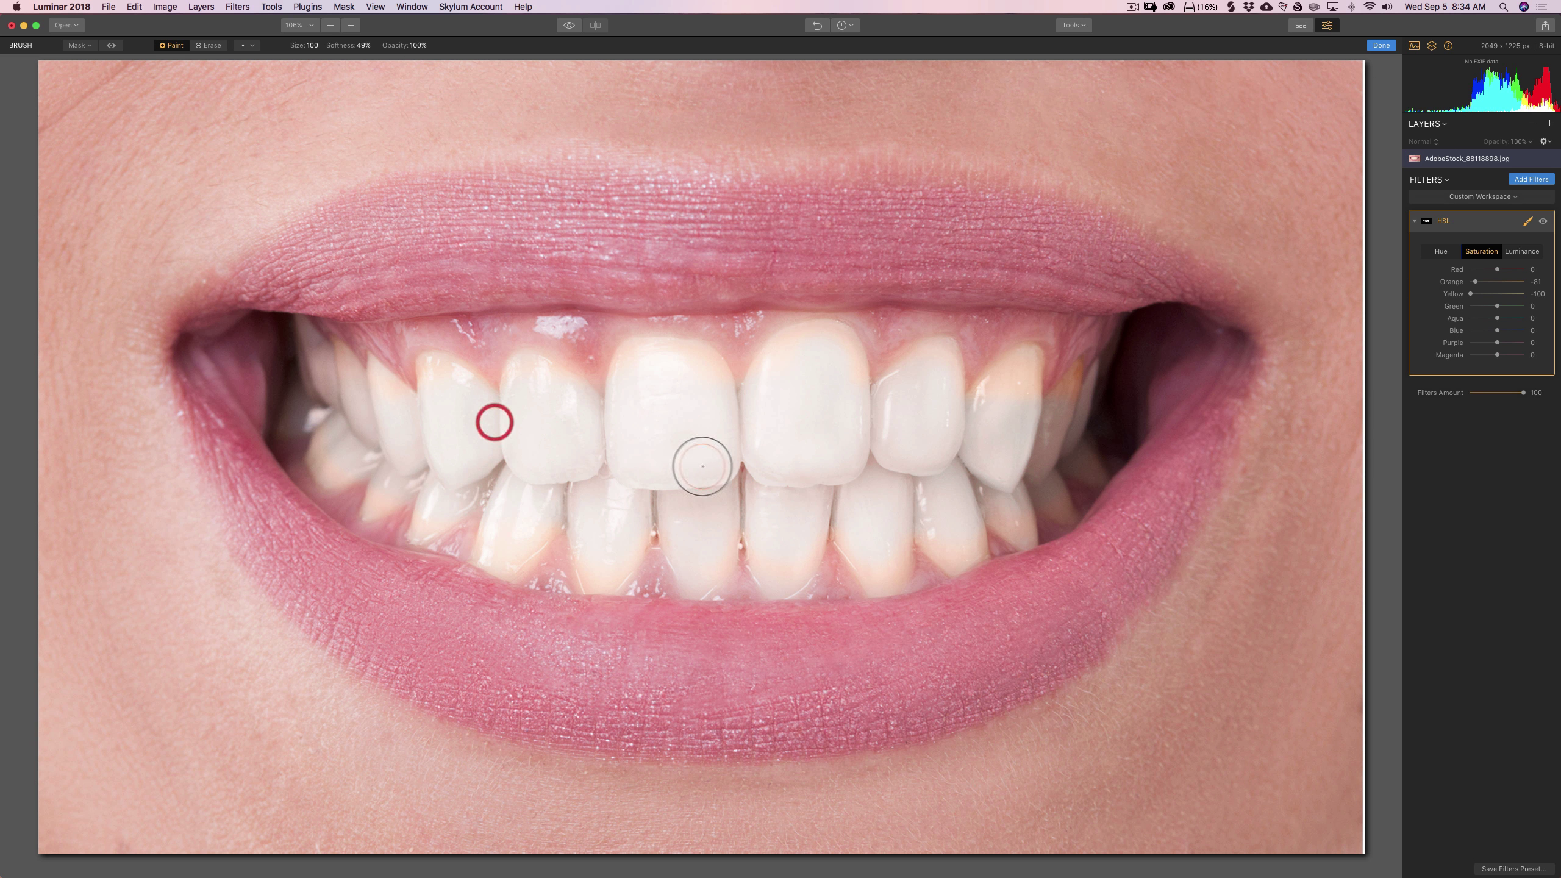
pyautogui.moveTo(997, 408)
pyautogui.mouseDown()
pyautogui.moveTo(1010, 384)
pyautogui.moveTo(1007, 436)
pyautogui.mouseUp()
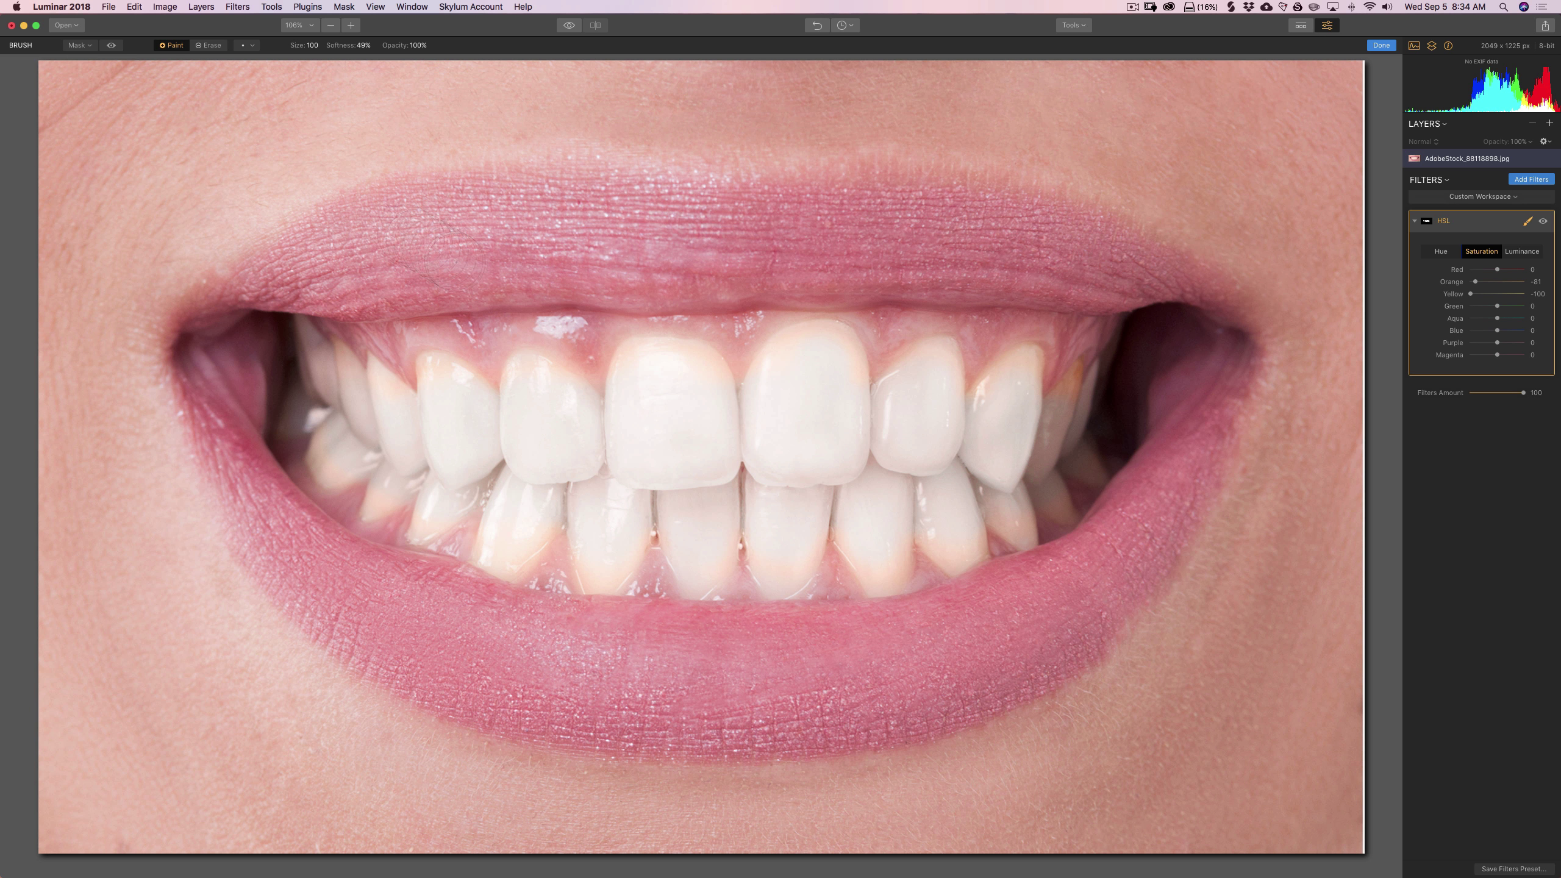
# Step: Show the mask as a red overlay and paint the upper right teeth with a size-52 brush
pyautogui.click(72, 34)
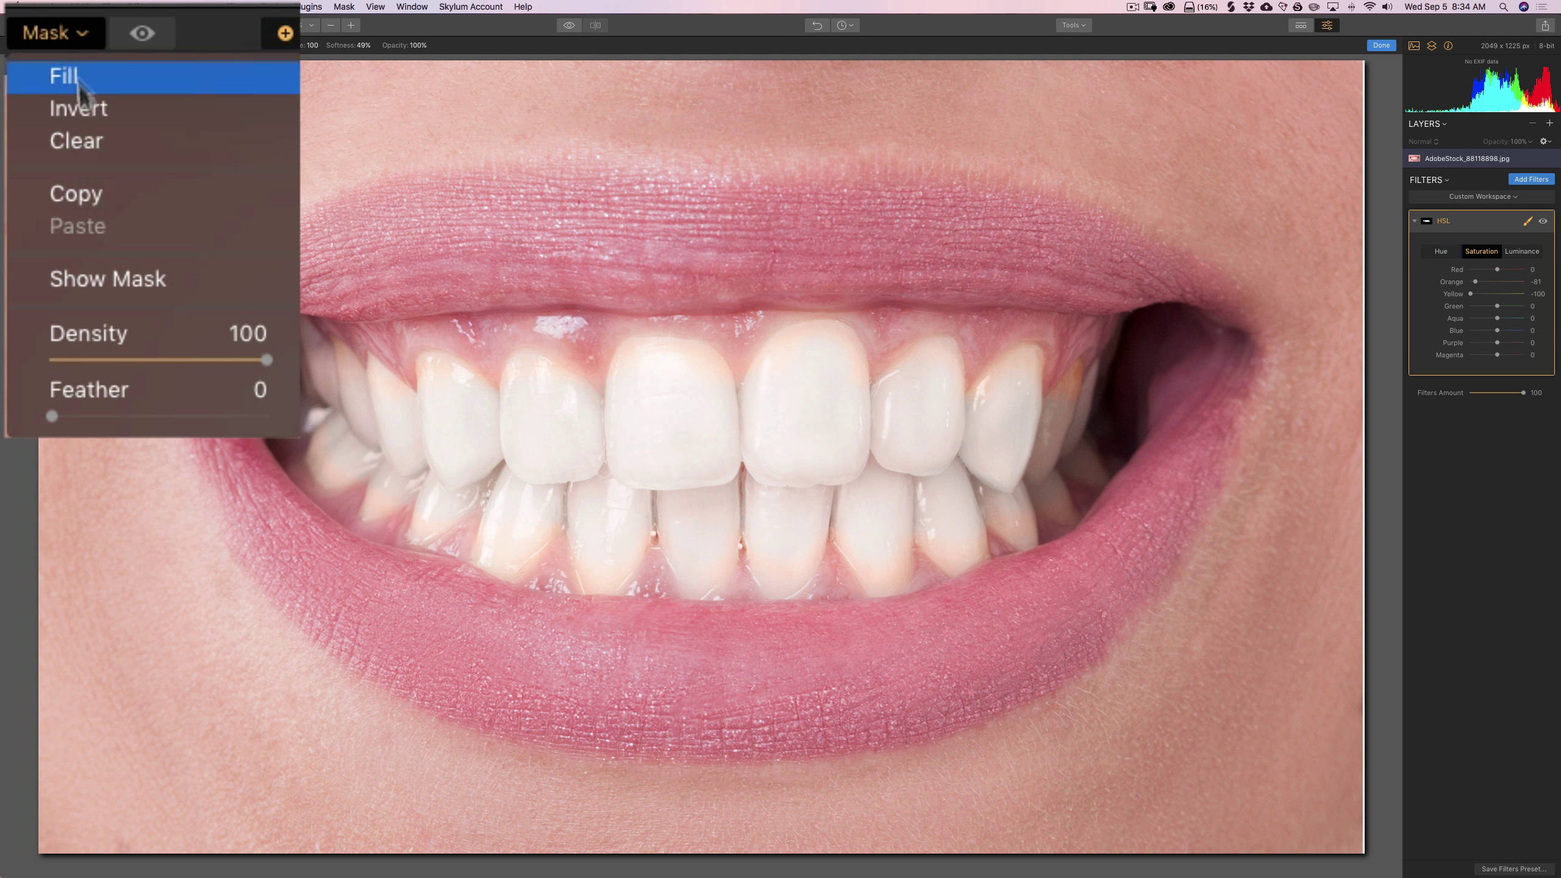
pyautogui.click(99, 129)
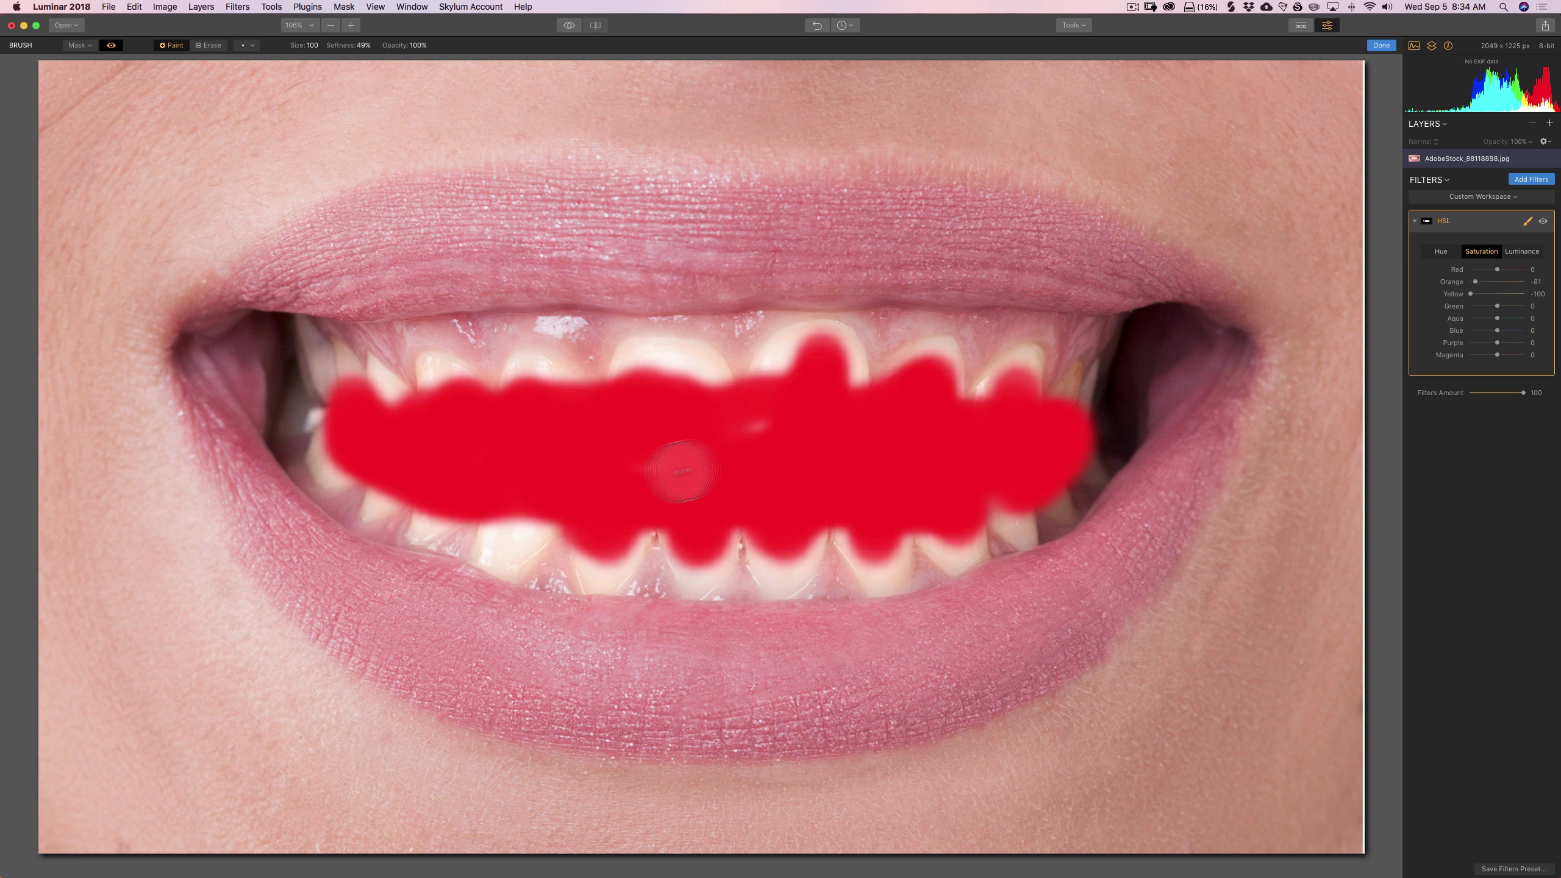
pyautogui.moveTo(679, 464)
pyautogui.mouseDown()
pyautogui.moveTo(769, 431)
pyautogui.moveTo(637, 465)
pyautogui.mouseUp()
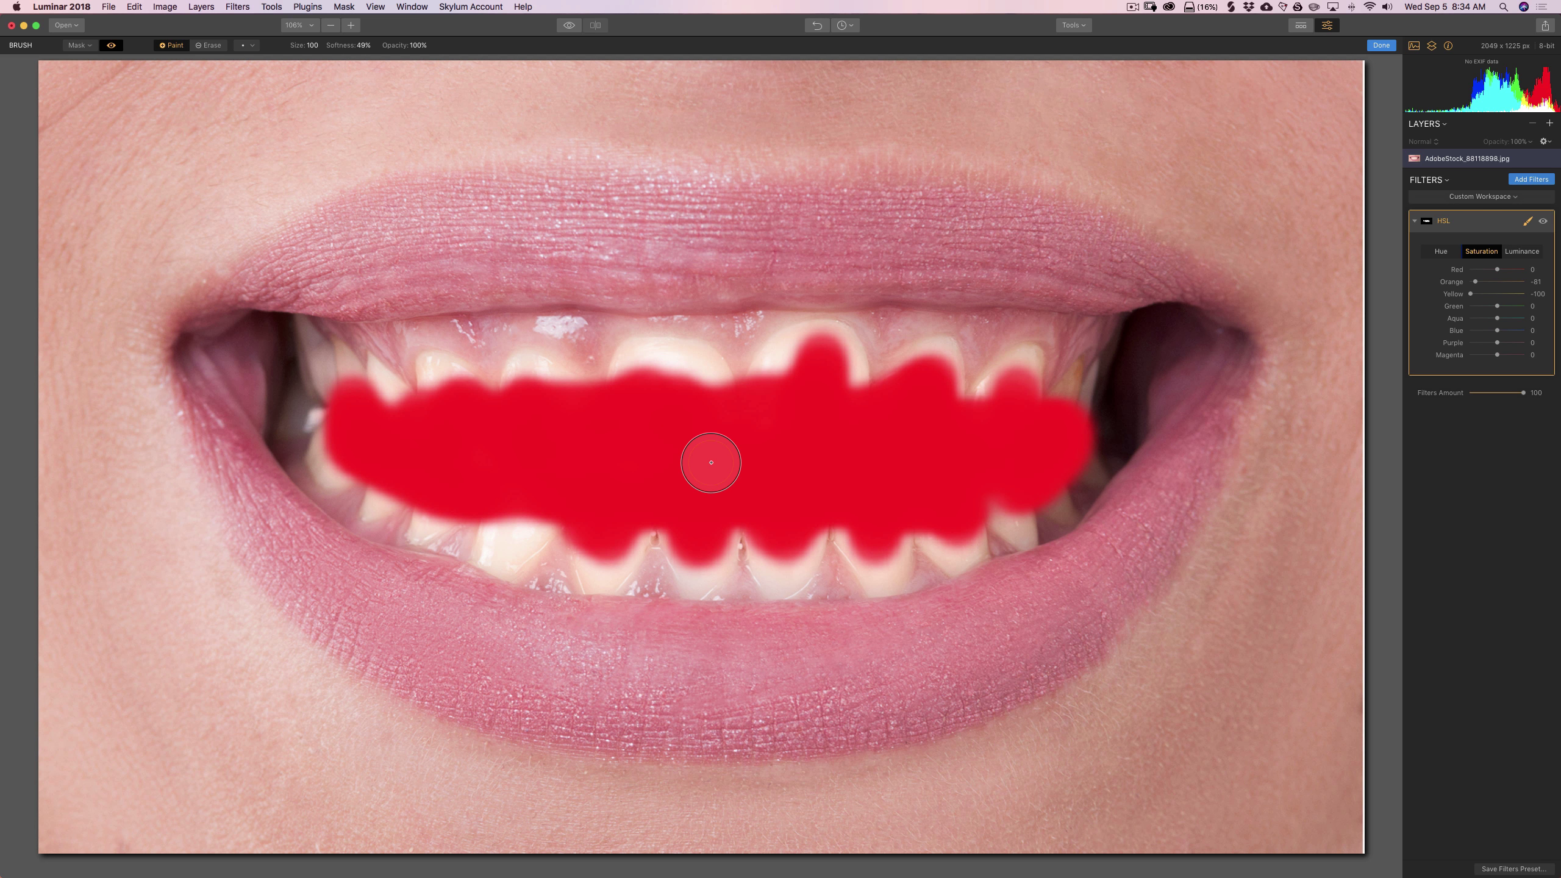
pyautogui.press('[')
pyautogui.press('[')
pyautogui.press('[')
pyautogui.press('[')
pyautogui.press('[')
pyautogui.press('[')
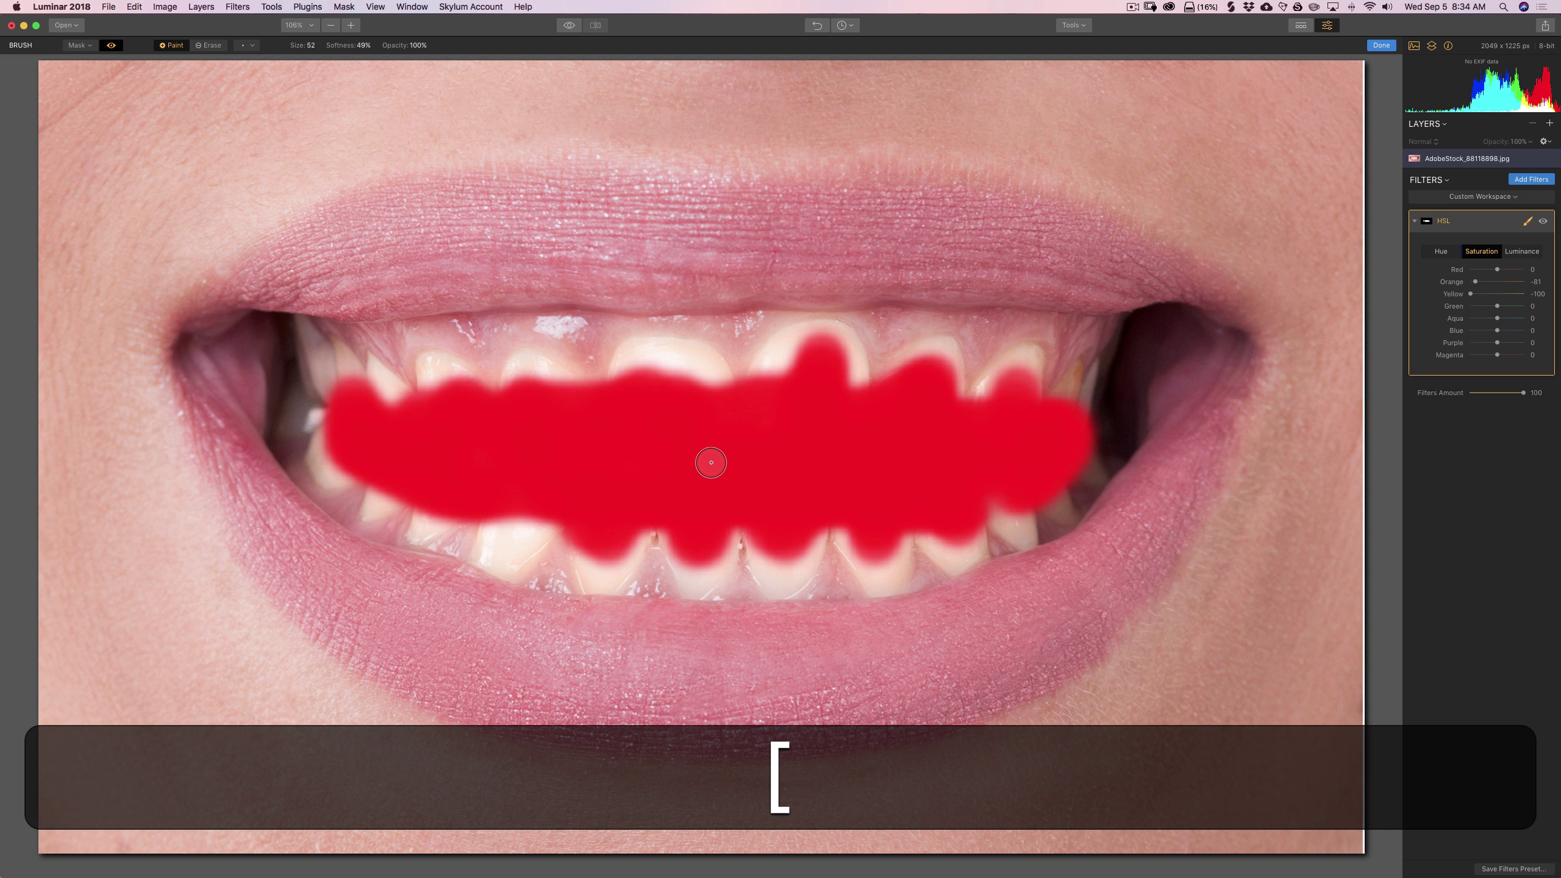
pyautogui.moveTo(760, 363)
pyautogui.mouseDown()
pyautogui.moveTo(806, 333)
pyautogui.moveTo(836, 336)
pyautogui.moveTo(856, 382)
pyautogui.moveTo(784, 380)
pyautogui.moveTo(873, 385)
pyautogui.moveTo(942, 351)
pyautogui.moveTo(958, 399)
pyautogui.moveTo(945, 354)
pyautogui.mouseUp()
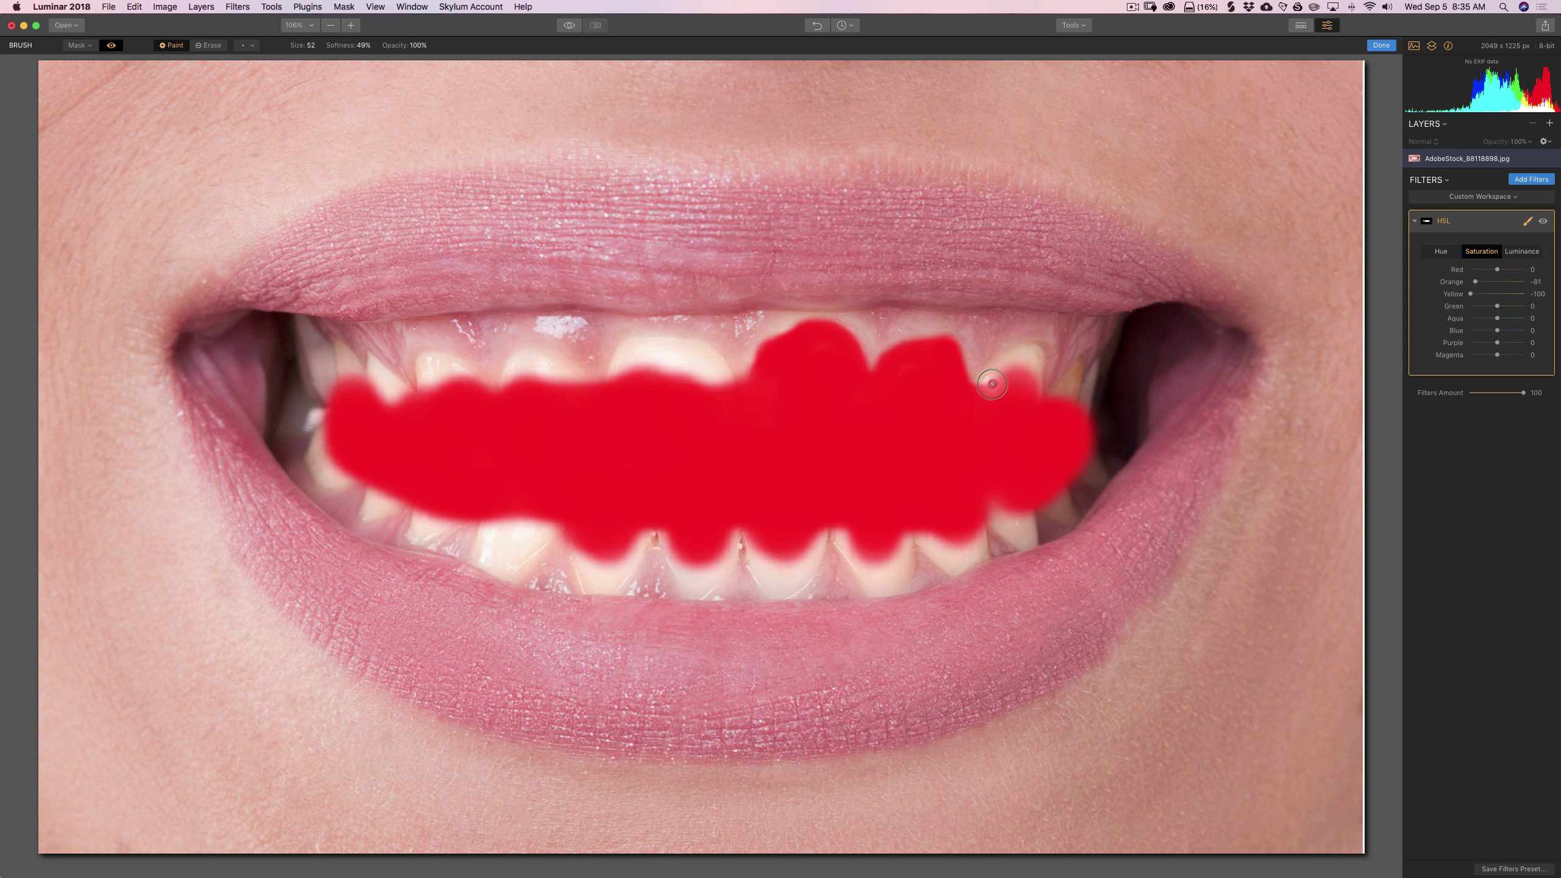
# Step: Extend the mask to the right mouth corner with a size-40 brush, filling right-side gaps
pyautogui.moveTo(993, 384)
pyautogui.mouseDown()
pyautogui.moveTo(1027, 360)
pyautogui.moveTo(1042, 401)
pyautogui.moveTo(1075, 376)
pyautogui.moveTo(1081, 399)
pyautogui.mouseUp()
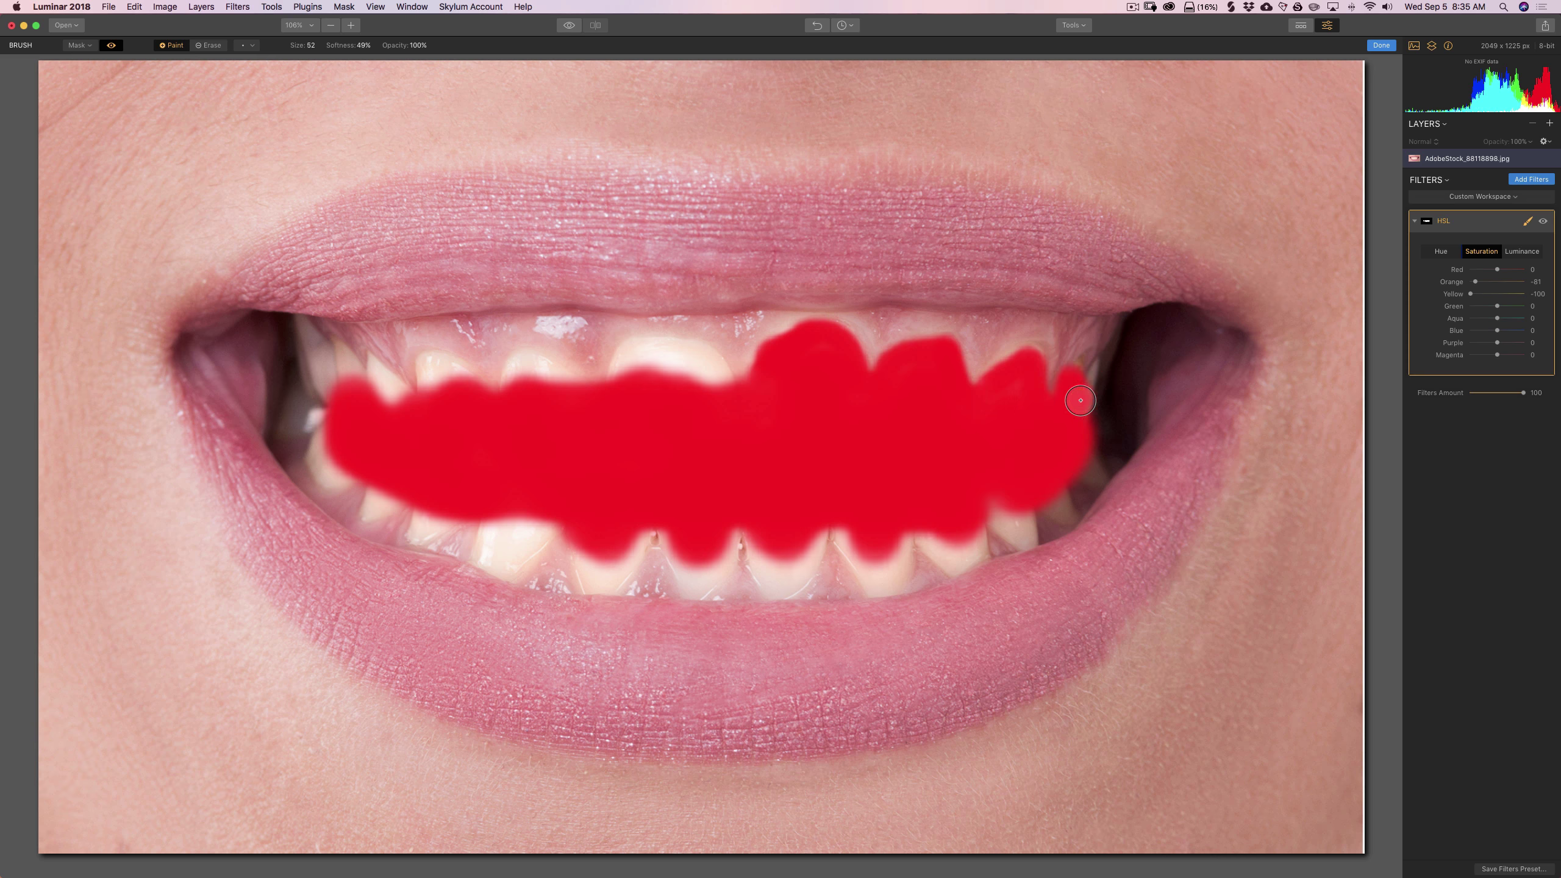
pyautogui.press('[')
pyautogui.press('[')
pyautogui.press('[')
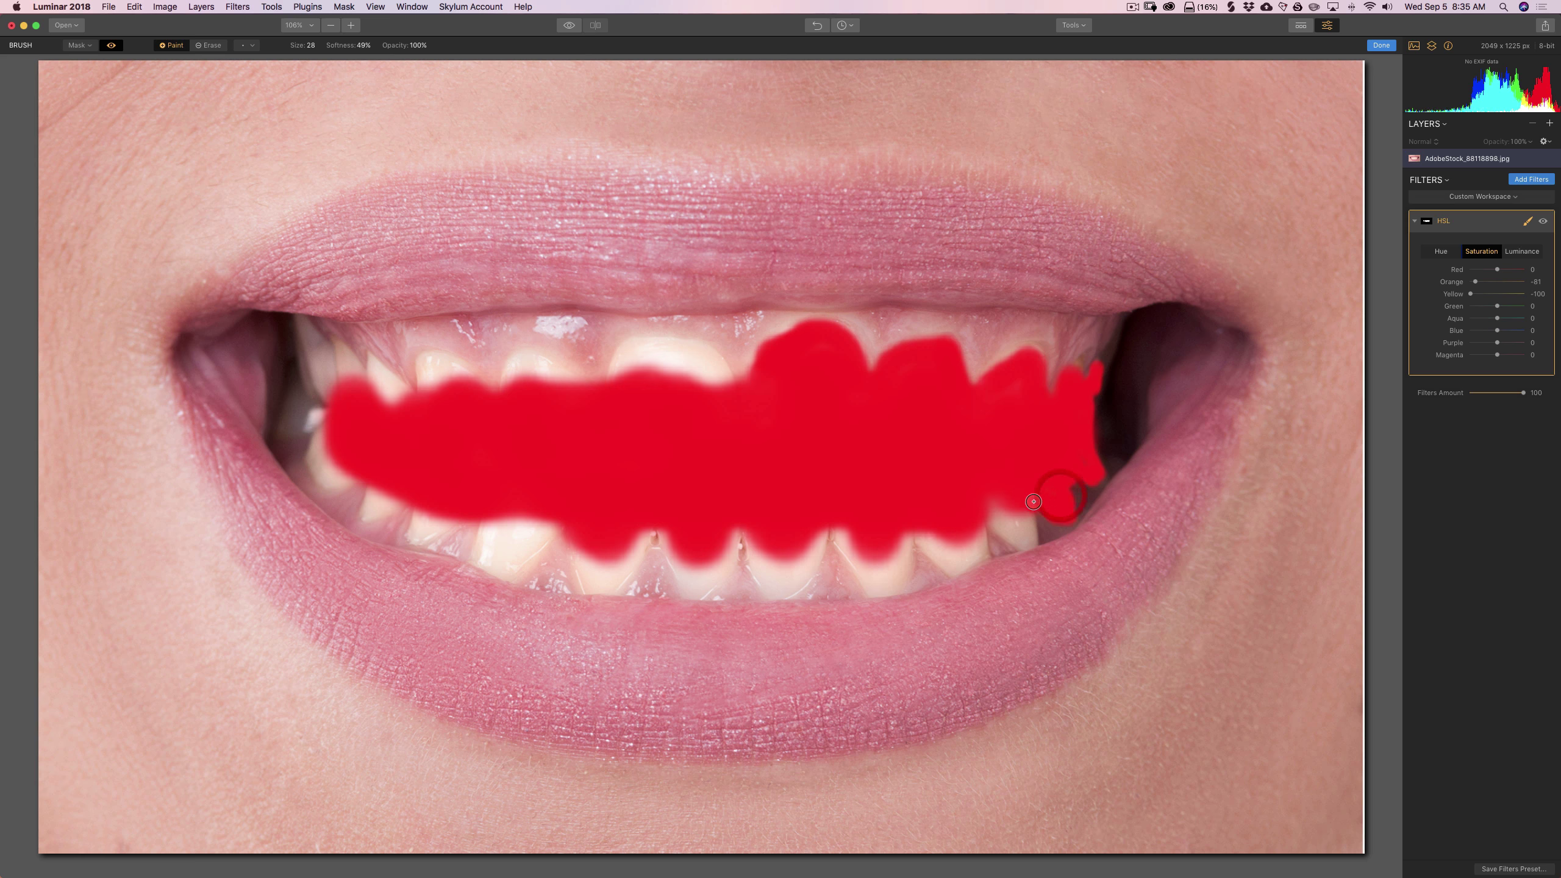
pyautogui.press(']')
pyautogui.moveTo(1030, 521)
pyautogui.mouseDown()
pyautogui.moveTo(978, 524)
pyautogui.moveTo(978, 552)
pyautogui.moveTo(956, 567)
pyautogui.moveTo(917, 538)
pyautogui.moveTo(966, 540)
pyautogui.moveTo(919, 538)
pyautogui.moveTo(951, 554)
pyautogui.moveTo(964, 549)
pyautogui.moveTo(914, 526)
pyautogui.moveTo(901, 625)
pyautogui.mouseUp()
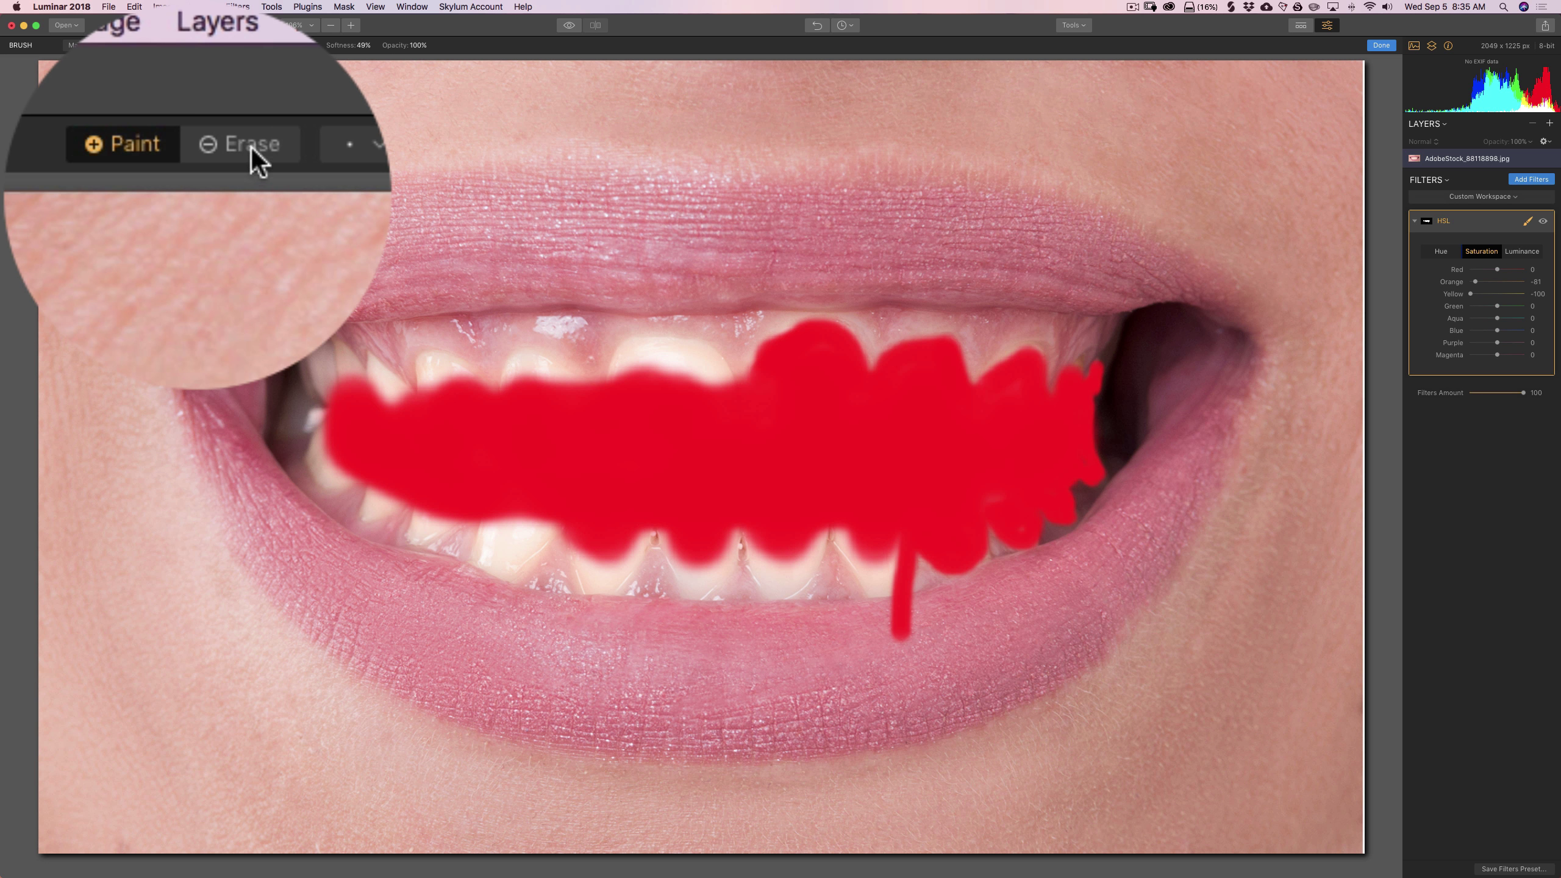
# Step: Erase the mask drip on the lower lip, then paint the mask over the lower centre teeth
pyautogui.click(239, 146)
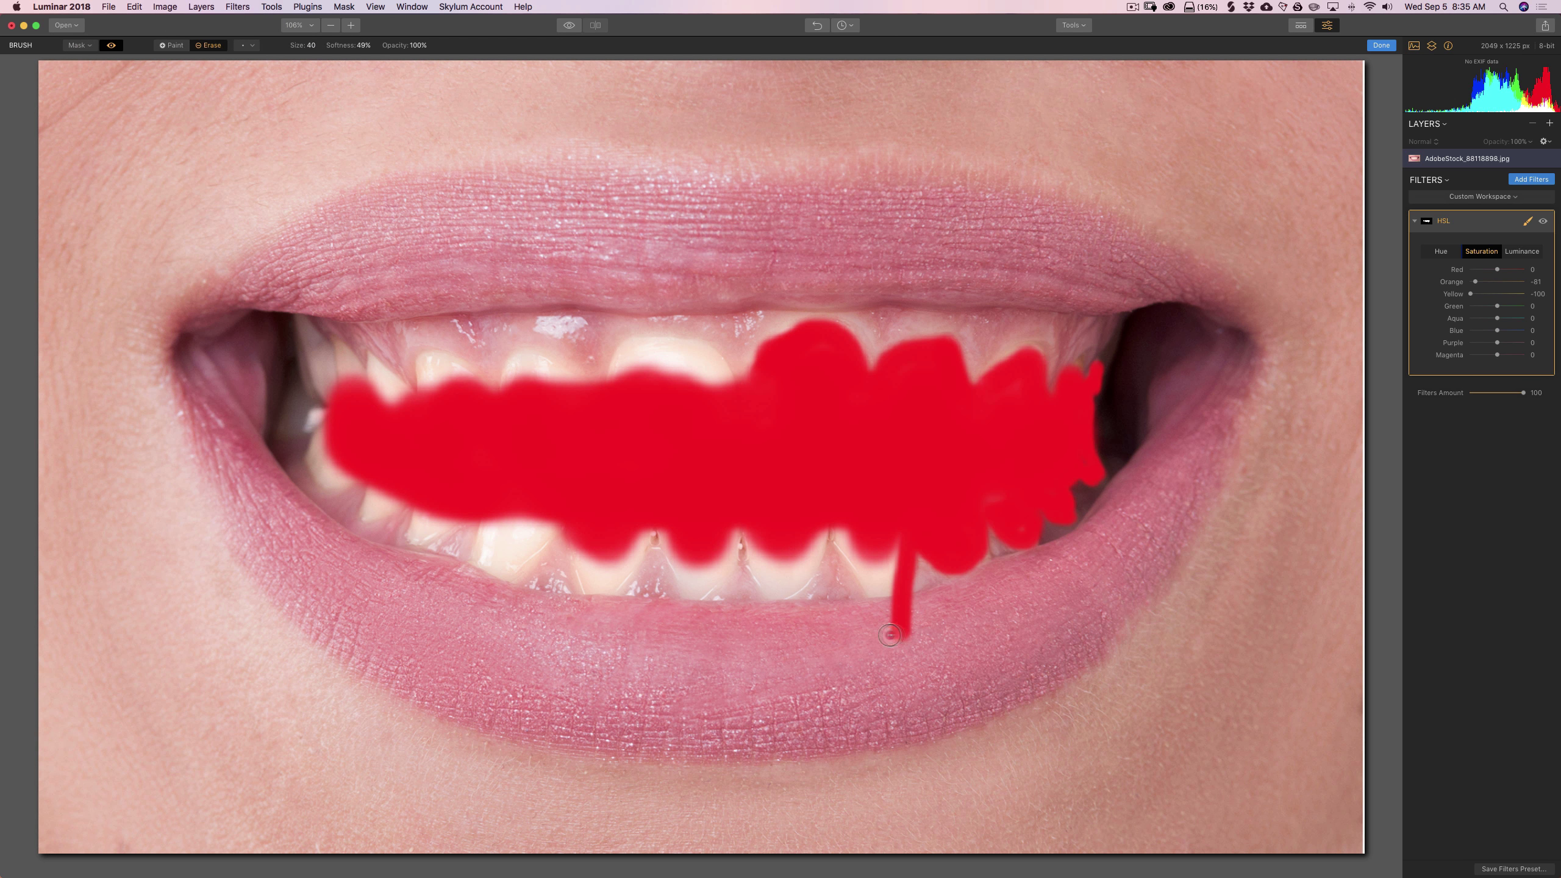
pyautogui.moveTo(889, 635)
pyautogui.mouseDown()
pyautogui.moveTo(931, 613)
pyautogui.moveTo(866, 603)
pyautogui.moveTo(911, 601)
pyautogui.mouseUp()
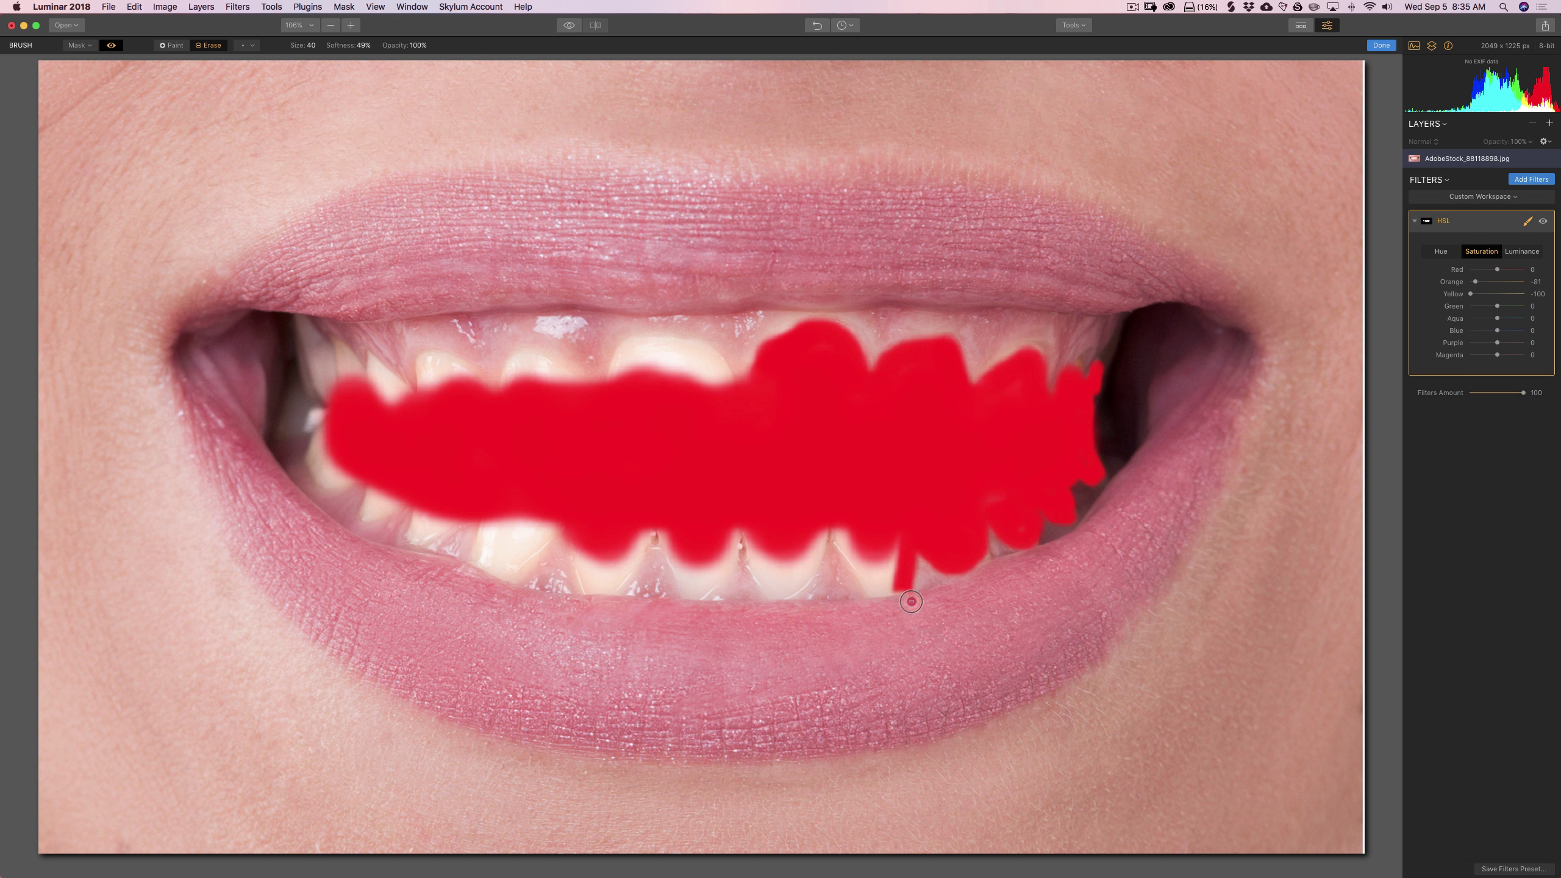
pyautogui.click(174, 46)
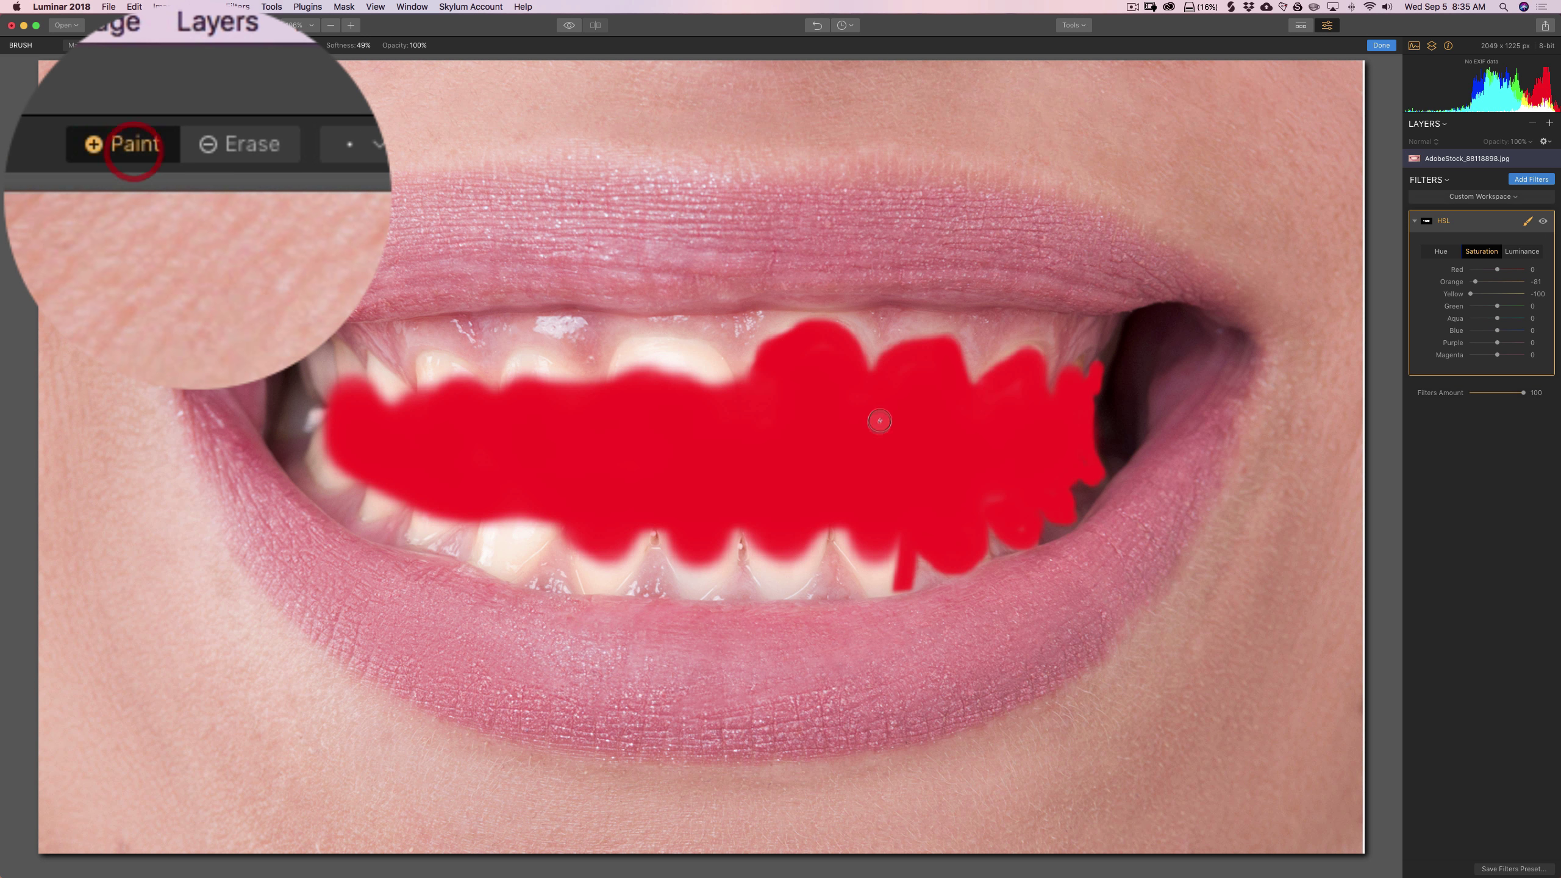
pyautogui.moveTo(918, 580)
pyautogui.mouseDown()
pyautogui.moveTo(876, 585)
pyautogui.moveTo(839, 537)
pyautogui.moveTo(902, 563)
pyautogui.moveTo(889, 569)
pyautogui.moveTo(891, 544)
pyautogui.moveTo(884, 564)
pyautogui.moveTo(820, 543)
pyautogui.moveTo(775, 588)
pyautogui.moveTo(746, 537)
pyautogui.moveTo(767, 564)
pyautogui.moveTo(791, 556)
pyautogui.moveTo(775, 573)
pyautogui.moveTo(811, 538)
pyautogui.moveTo(767, 542)
pyautogui.moveTo(776, 558)
pyautogui.moveTo(748, 533)
pyautogui.moveTo(698, 585)
pyautogui.moveTo(665, 538)
pyautogui.moveTo(699, 572)
pyautogui.moveTo(707, 541)
pyautogui.mouseUp()
# Step: Paint the mask over the remaining left-side upper and lower teeth out to the left corner
pyautogui.moveTo(724, 380)
pyautogui.mouseDown()
pyautogui.moveTo(632, 346)
pyautogui.moveTo(618, 375)
pyautogui.moveTo(652, 359)
pyautogui.moveTo(700, 384)
pyautogui.moveTo(699, 362)
pyautogui.moveTo(709, 386)
pyautogui.moveTo(669, 369)
pyautogui.mouseUp()
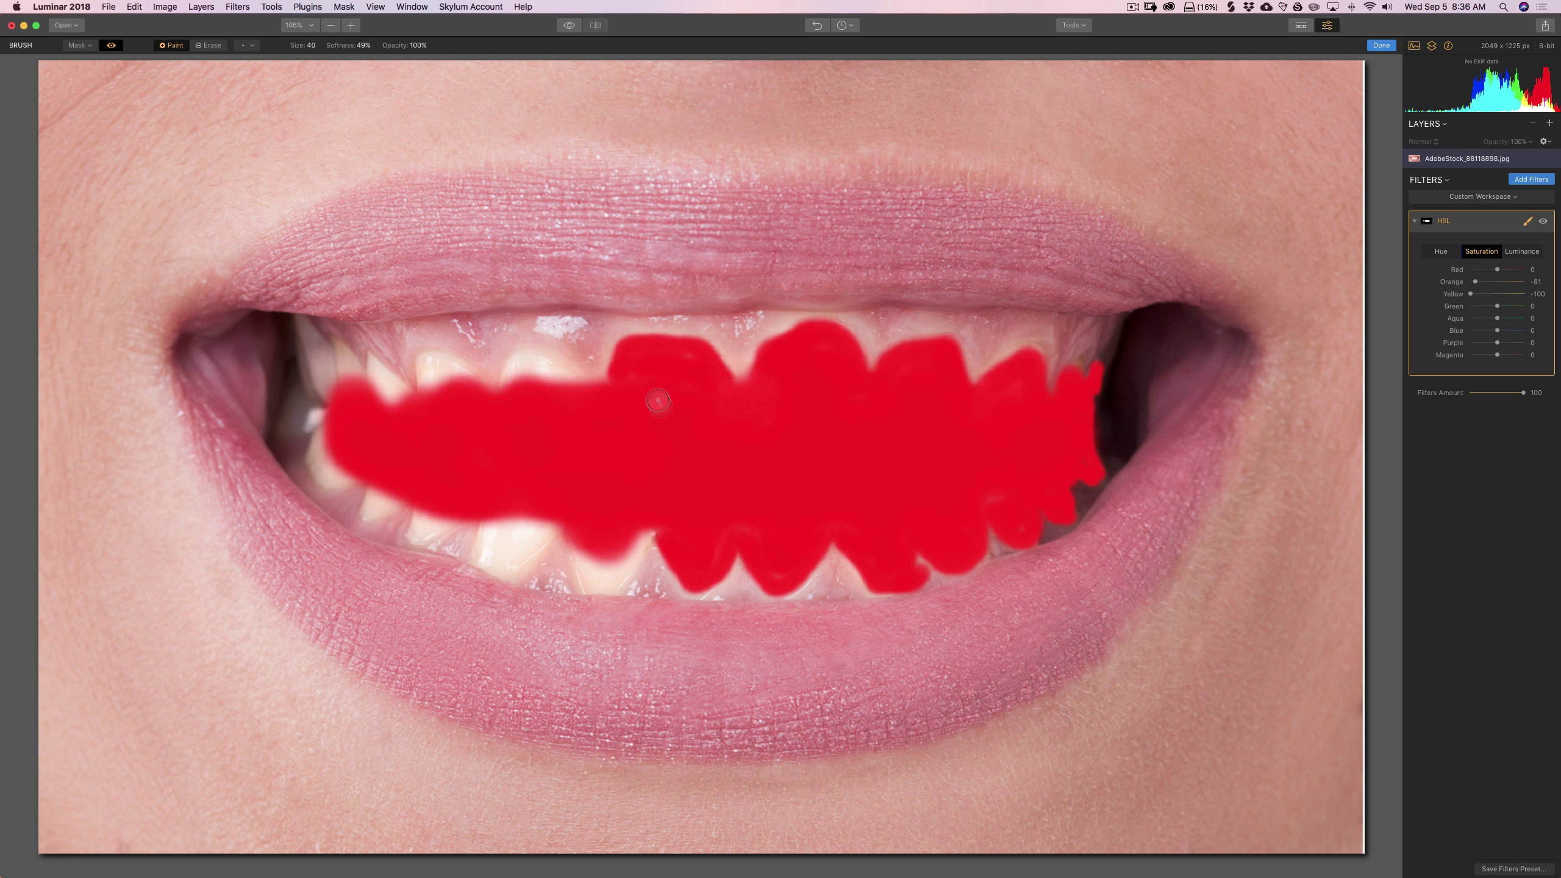
pyautogui.moveTo(624, 564)
pyautogui.mouseDown()
pyautogui.moveTo(593, 590)
pyautogui.moveTo(584, 562)
pyautogui.moveTo(591, 578)
pyautogui.moveTo(608, 558)
pyautogui.mouseUp()
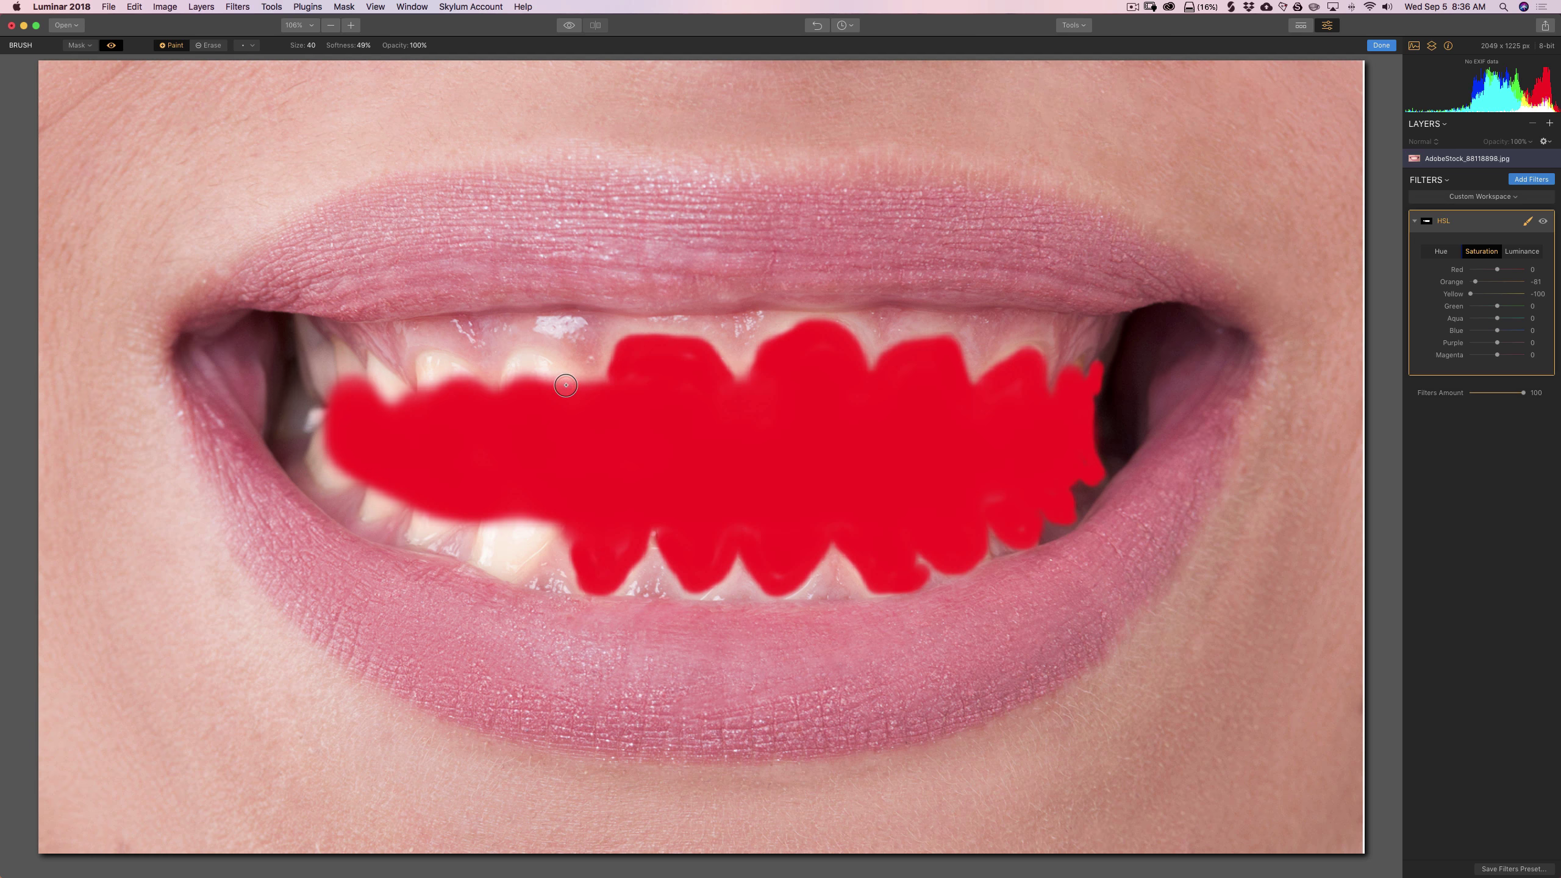
pyautogui.moveTo(559, 379)
pyautogui.mouseDown()
pyautogui.moveTo(514, 366)
pyautogui.moveTo(501, 384)
pyautogui.moveTo(543, 385)
pyautogui.mouseUp()
pyautogui.moveTo(560, 457)
pyautogui.mouseDown()
pyautogui.moveTo(547, 532)
pyautogui.moveTo(512, 576)
pyautogui.moveTo(543, 545)
pyautogui.moveTo(503, 569)
pyautogui.moveTo(478, 556)
pyautogui.moveTo(486, 519)
pyautogui.moveTo(512, 519)
pyautogui.moveTo(520, 550)
pyautogui.moveTo(480, 546)
pyautogui.moveTo(466, 525)
pyautogui.moveTo(416, 534)
pyautogui.moveTo(477, 384)
pyautogui.moveTo(433, 363)
pyautogui.moveTo(421, 388)
pyautogui.moveTo(448, 373)
pyautogui.moveTo(430, 405)
pyautogui.moveTo(410, 406)
pyautogui.moveTo(367, 363)
pyautogui.moveTo(391, 408)
pyautogui.moveTo(333, 349)
pyautogui.moveTo(342, 394)
pyautogui.moveTo(310, 369)
pyautogui.mouseUp()
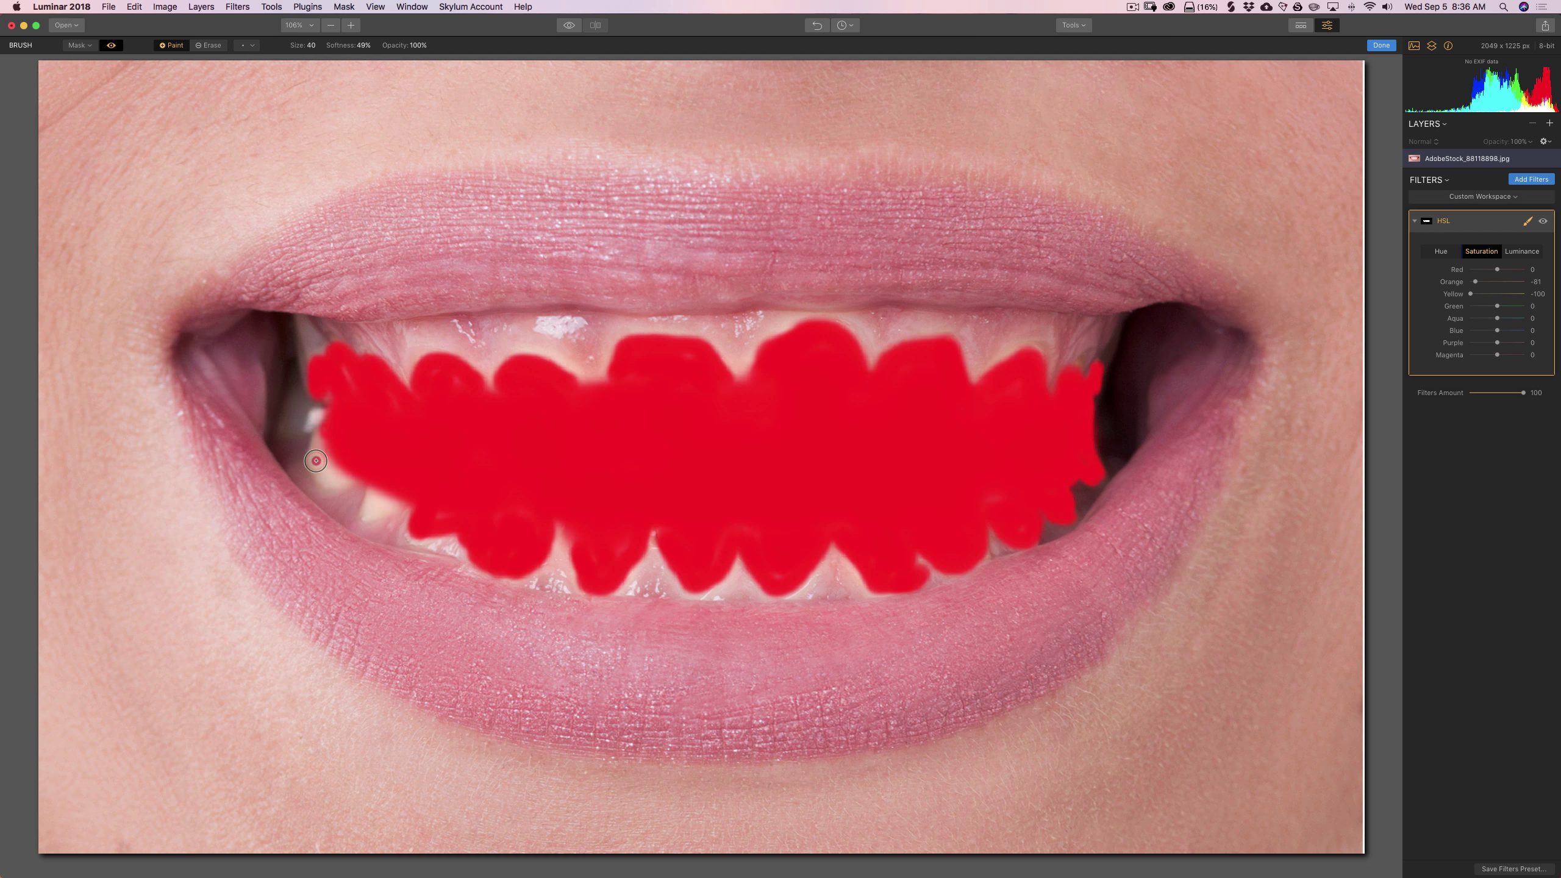
pyautogui.moveTo(316, 460)
pyautogui.mouseDown()
pyautogui.moveTo(337, 464)
pyautogui.moveTo(407, 501)
pyautogui.mouseUp()
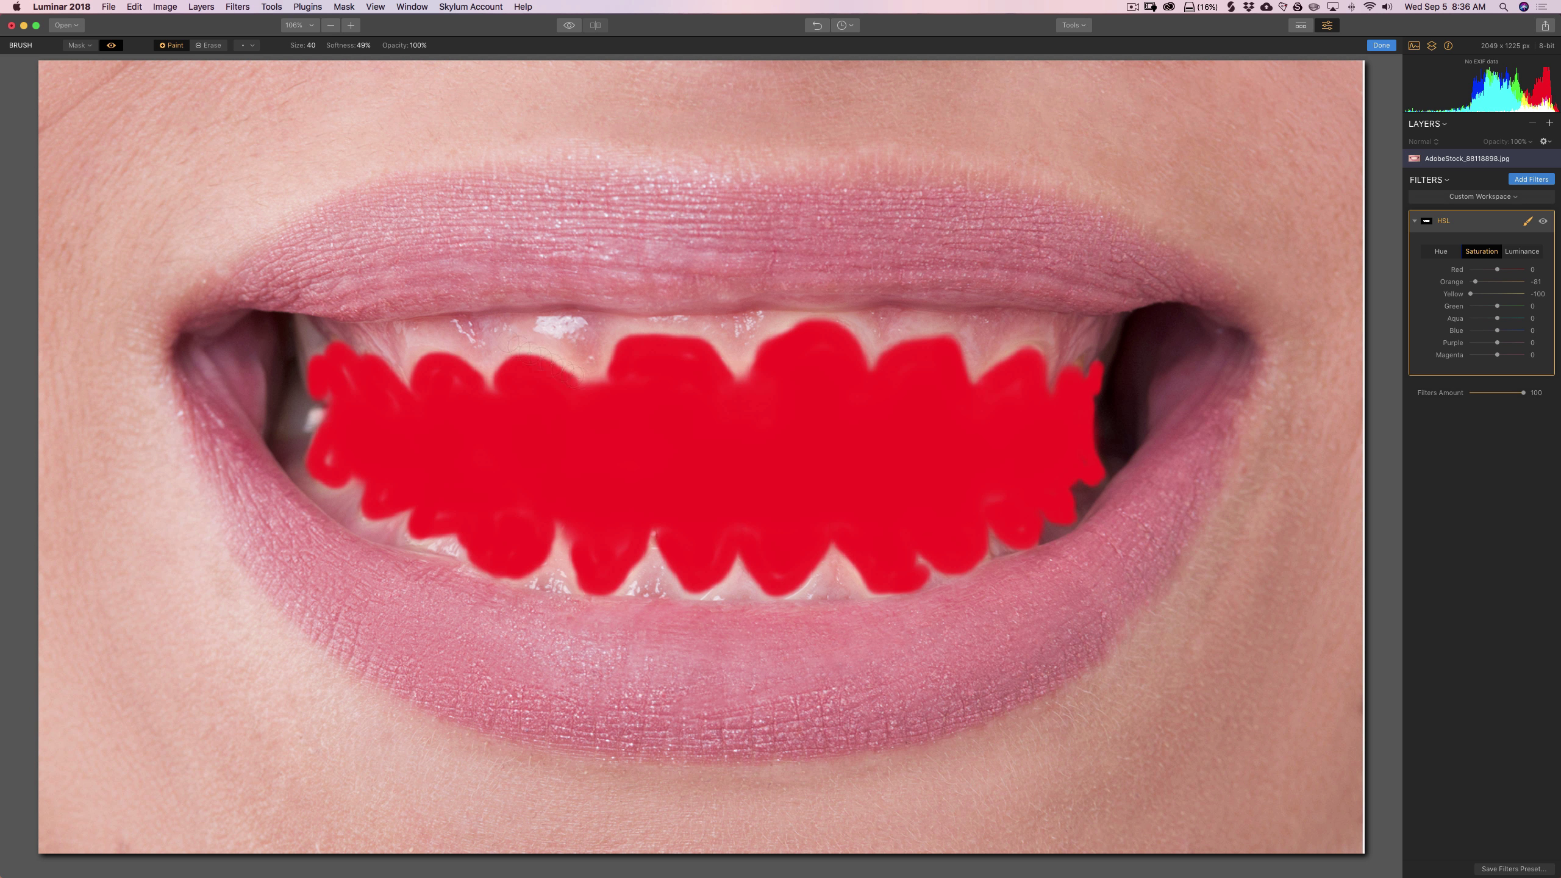
# Step: Hide the red mask overlay, shrink the brush to 16, and compare the before/after views
pyautogui.click(88, 46)
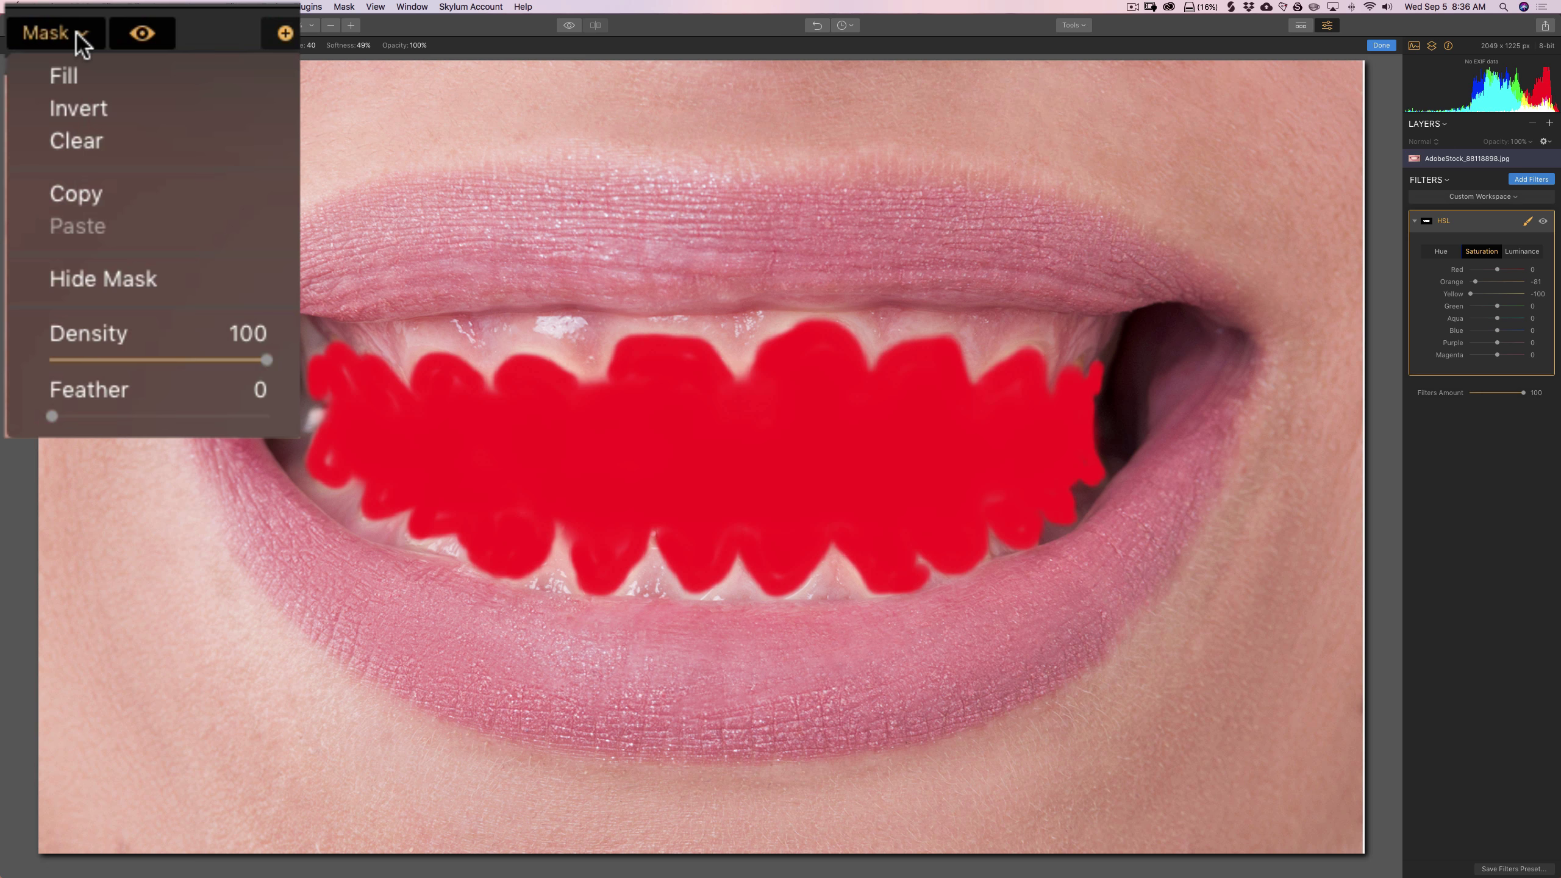
pyautogui.click(93, 284)
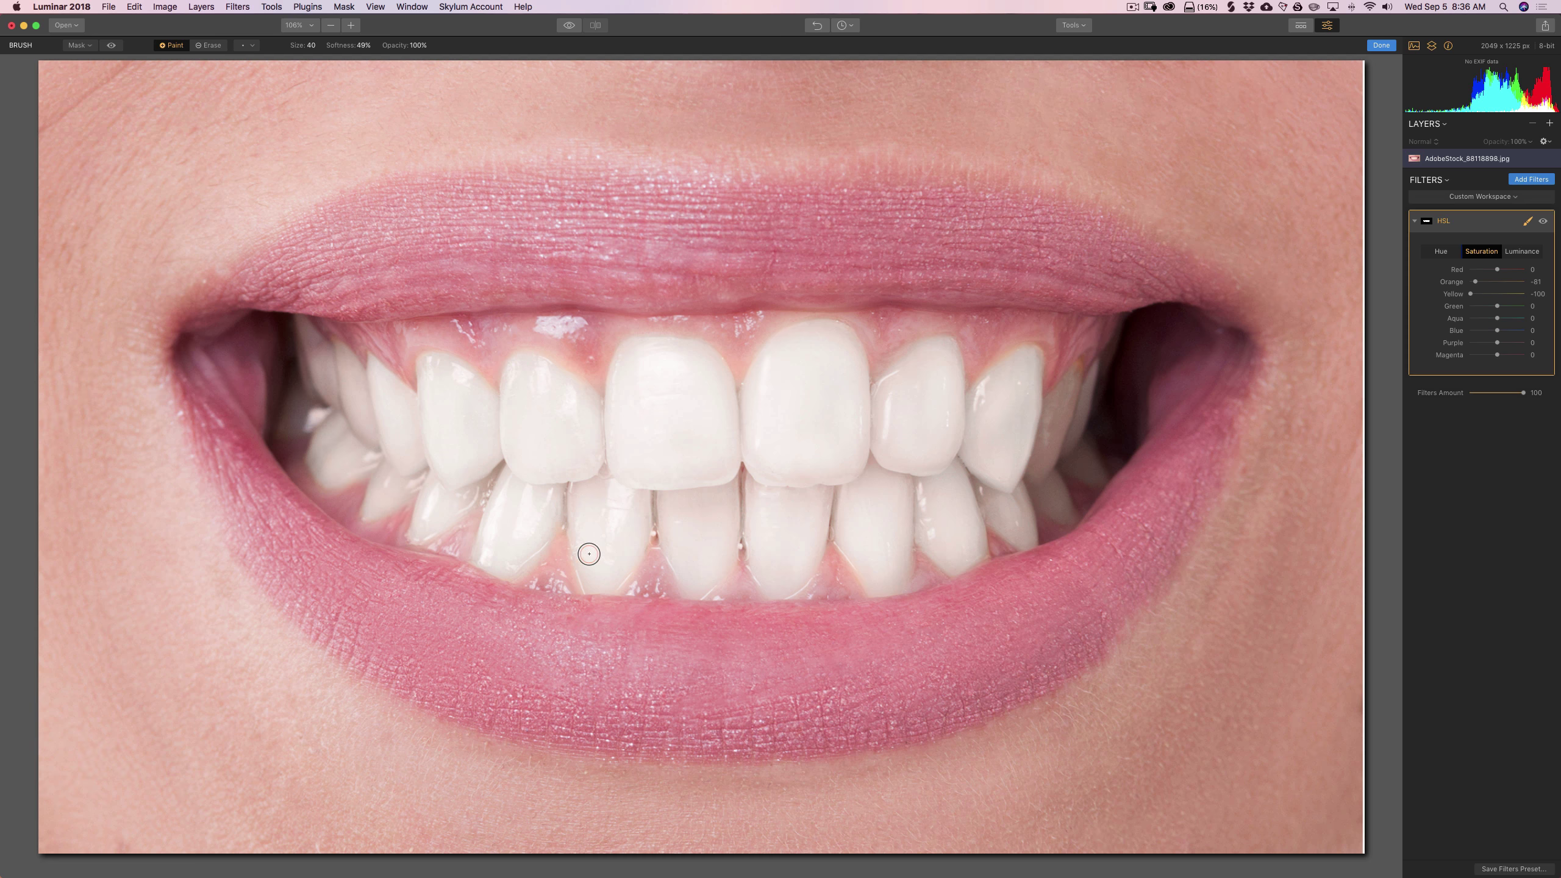
pyautogui.press('[')
pyautogui.press('\\')
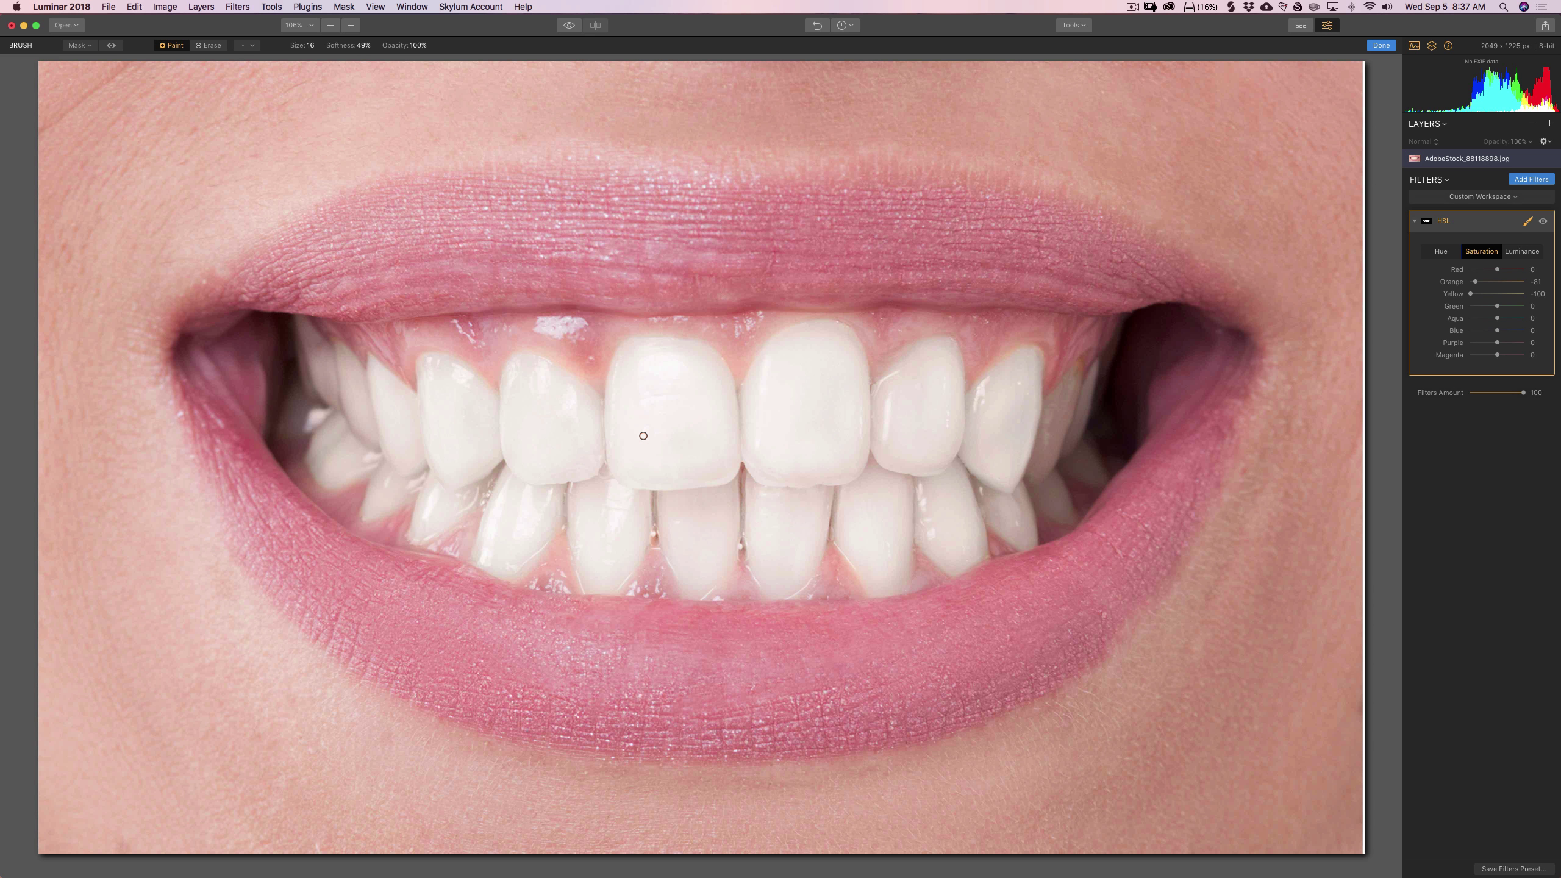
pyautogui.press('\\')
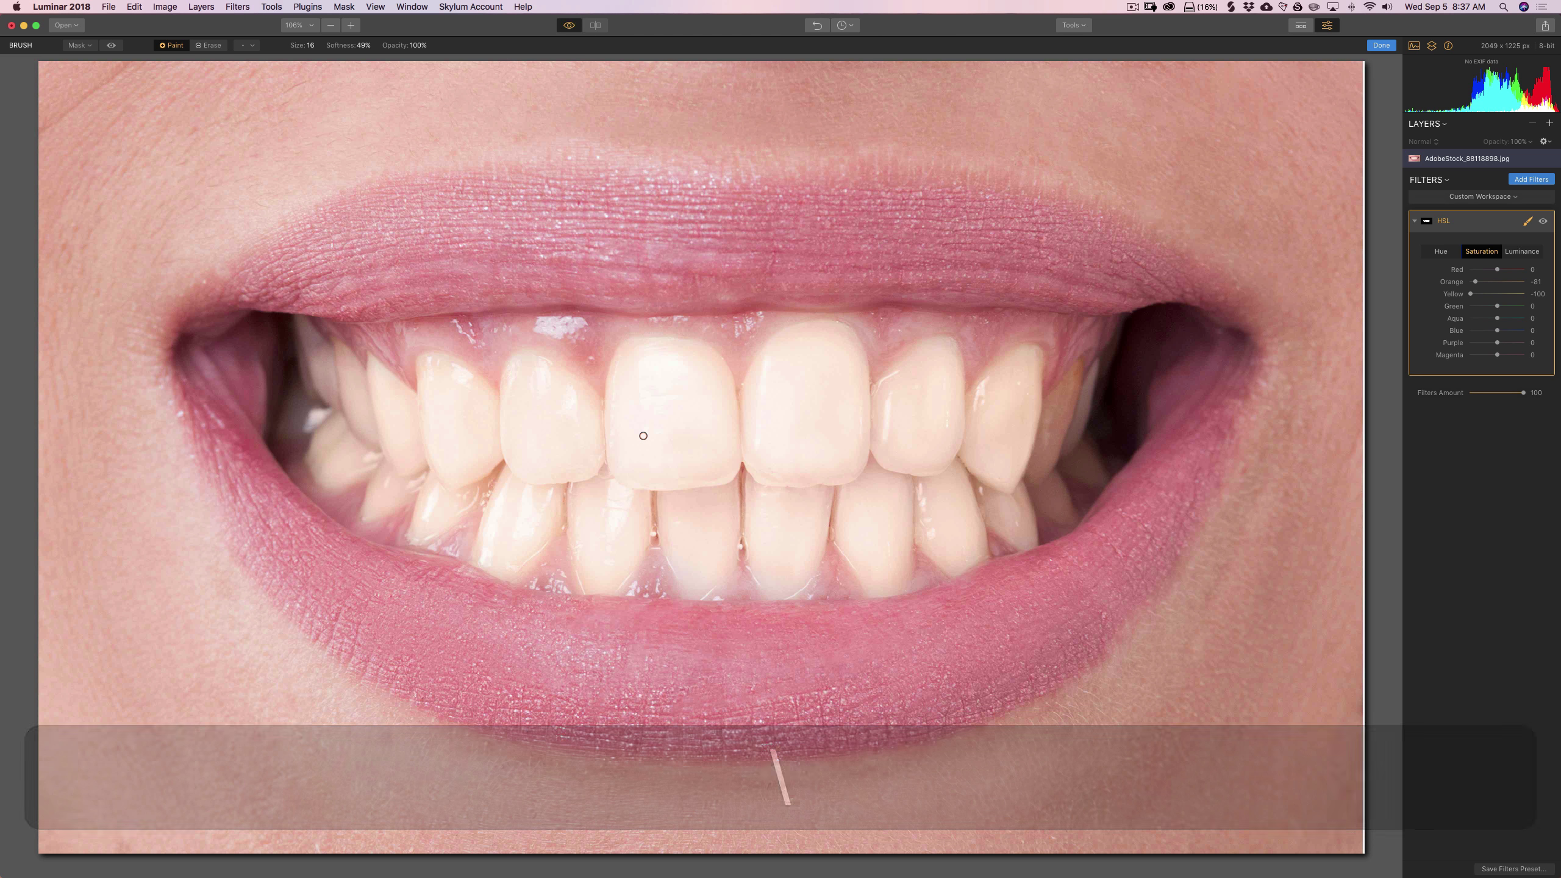